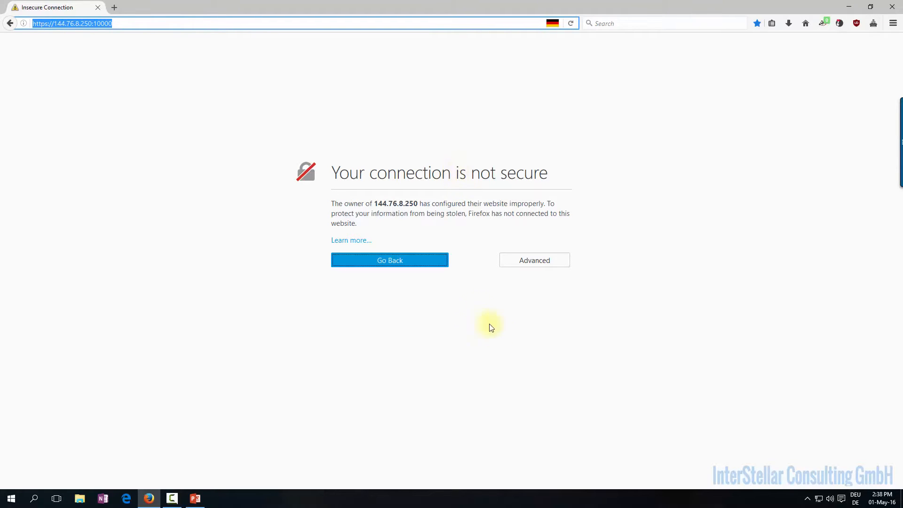
Add and confirm a Firefox security exception for 144.76.8.250:10000
click(552, 261)
click(375, 349)
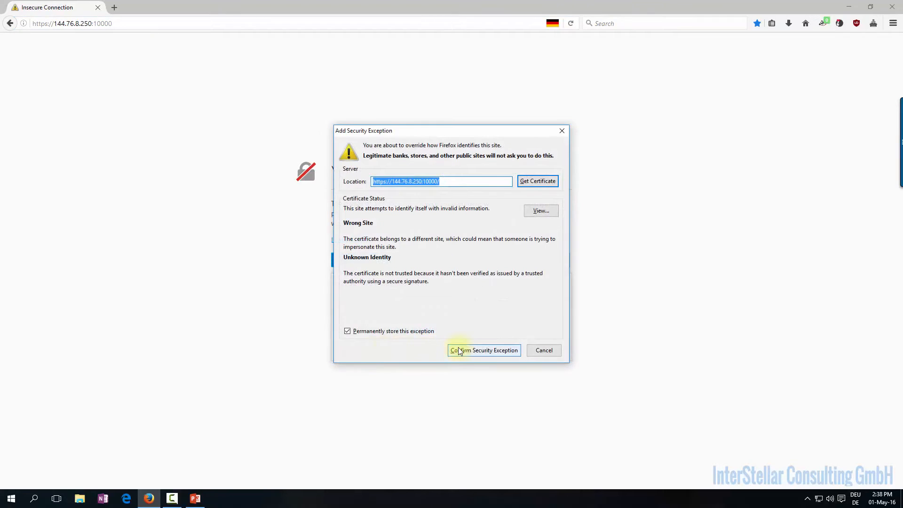
click(459, 348)
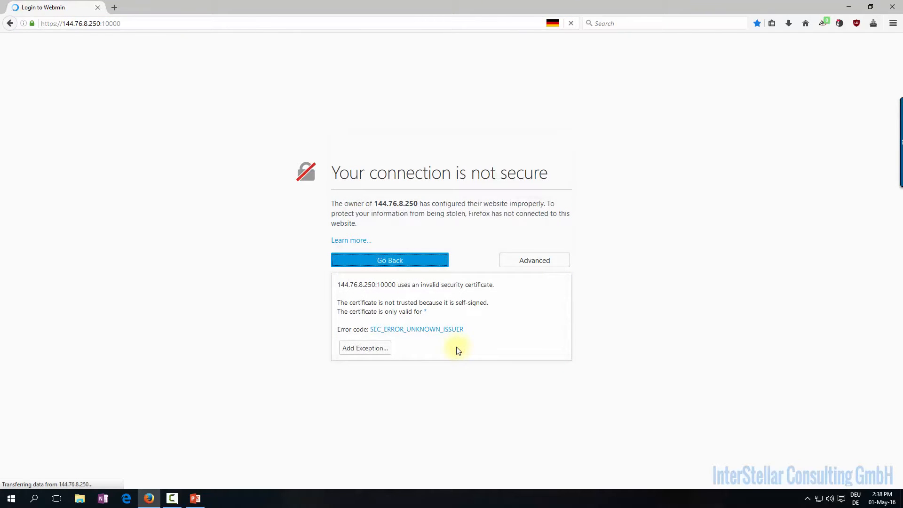
Sign in to Webmin as root with the administrator password
text(root)
key(Tab)
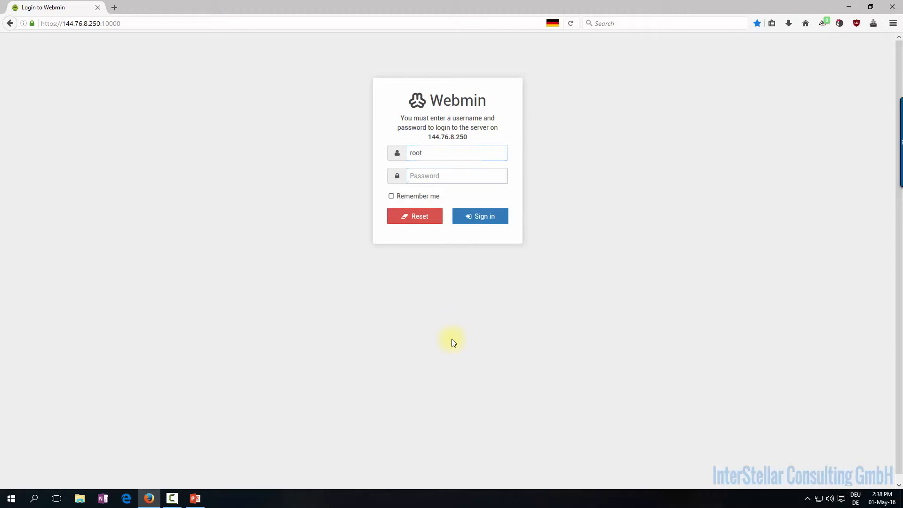
key(shift+Tab)
key(Tab)
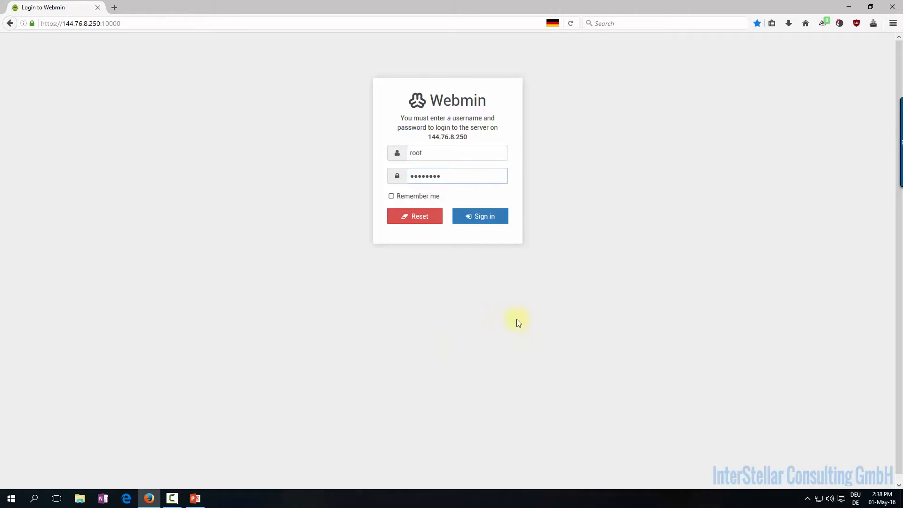
click(475, 217)
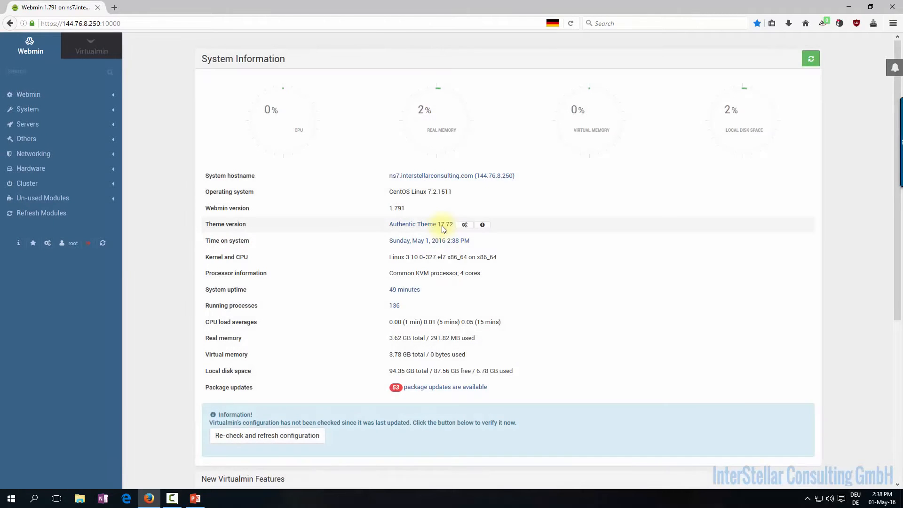
scroll(658, 193, down, 5)
scroll(658, 193, up, 5)
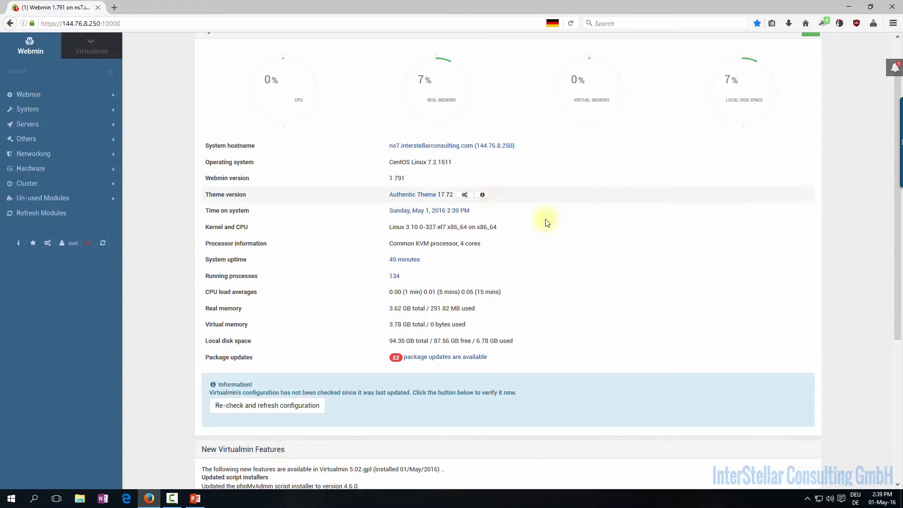
scroll(802, 231, up, 1)
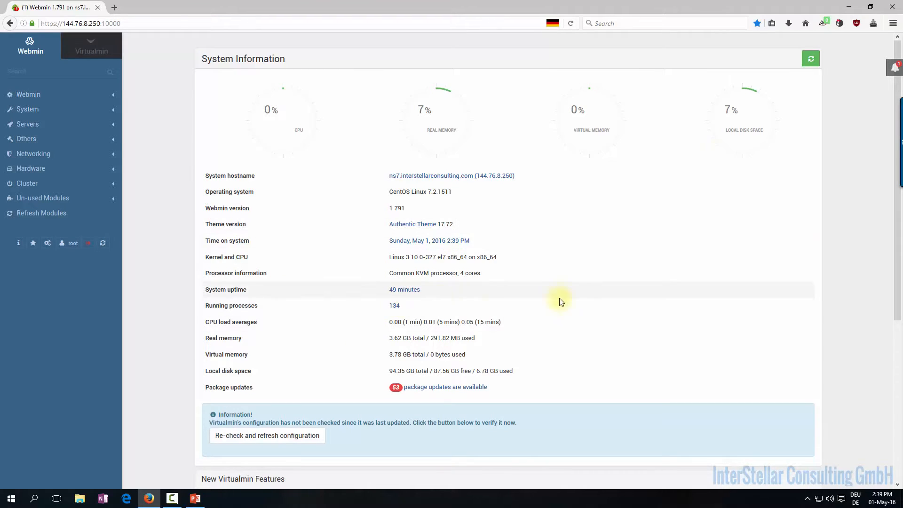
scroll(602, 294, down, 3)
scroll(602, 293, up, 3)
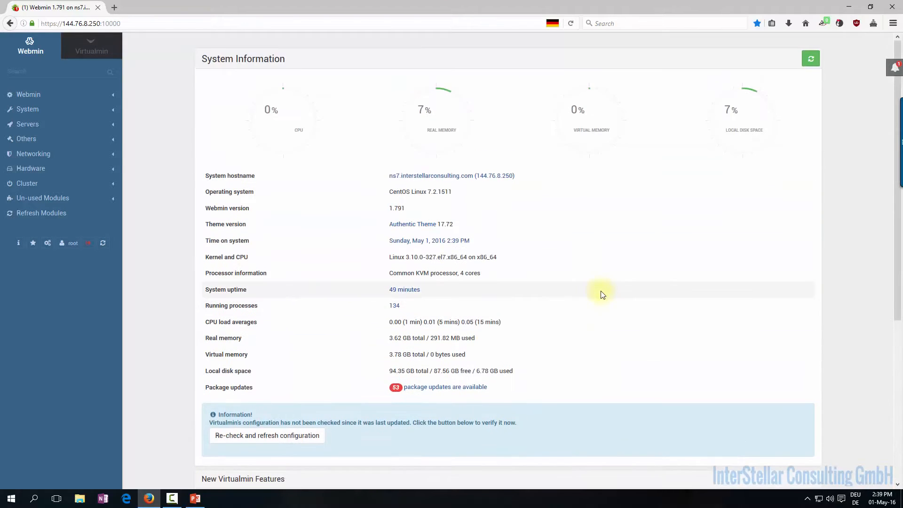
scroll(602, 294, down, 5)
scroll(602, 293, up, 5)
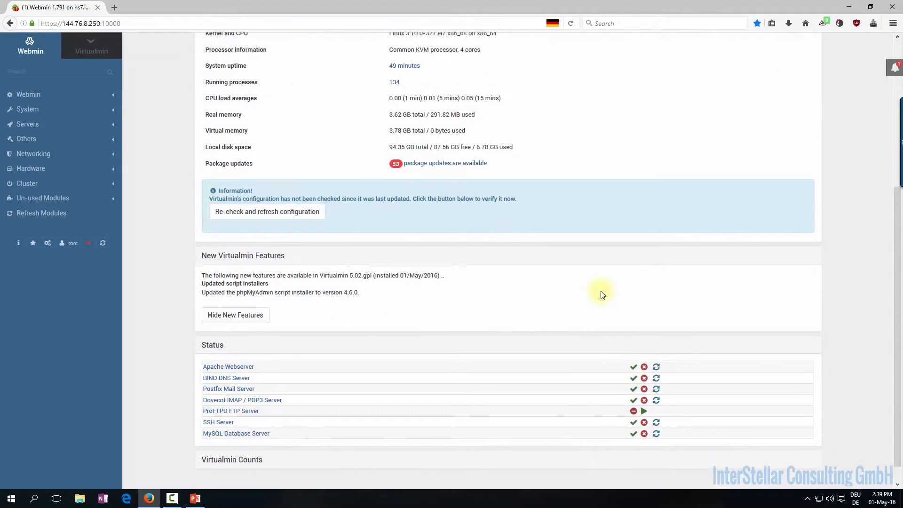
drag(537, 179, 377, 178)
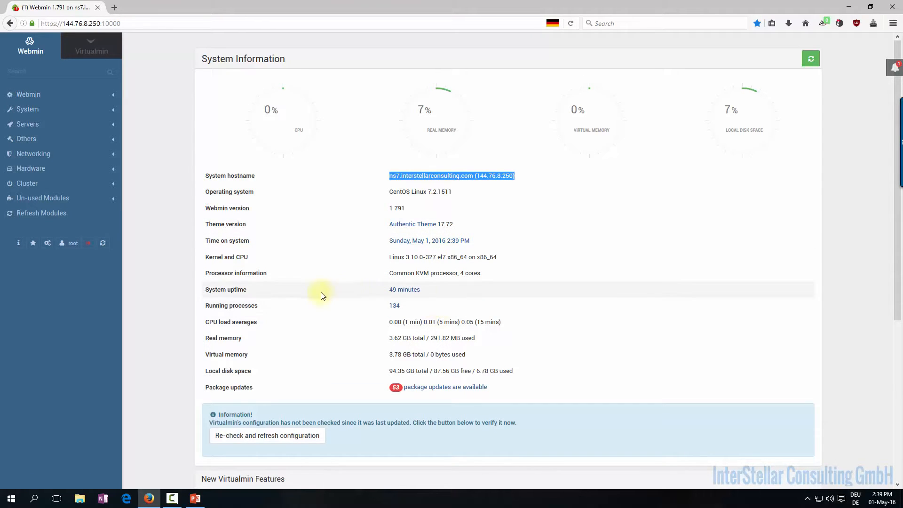
scroll(390, 289, down, 3)
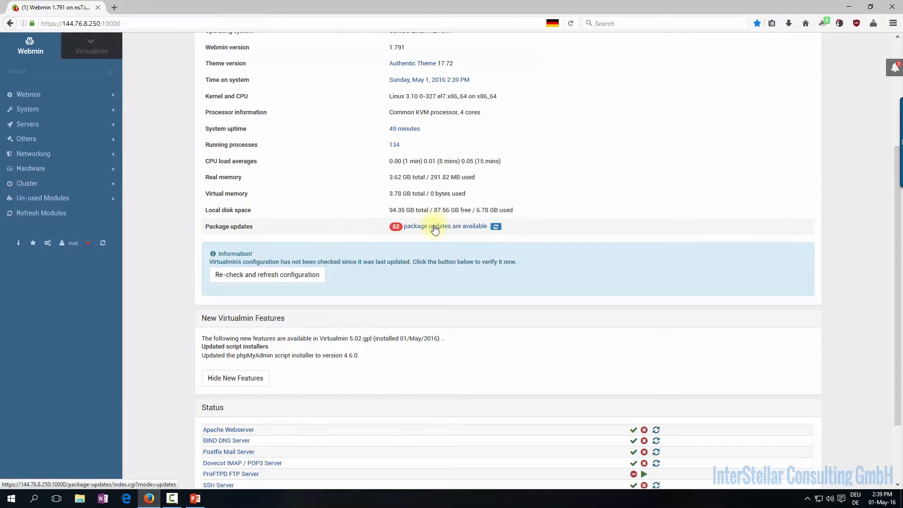
scroll(434, 230, down, 2)
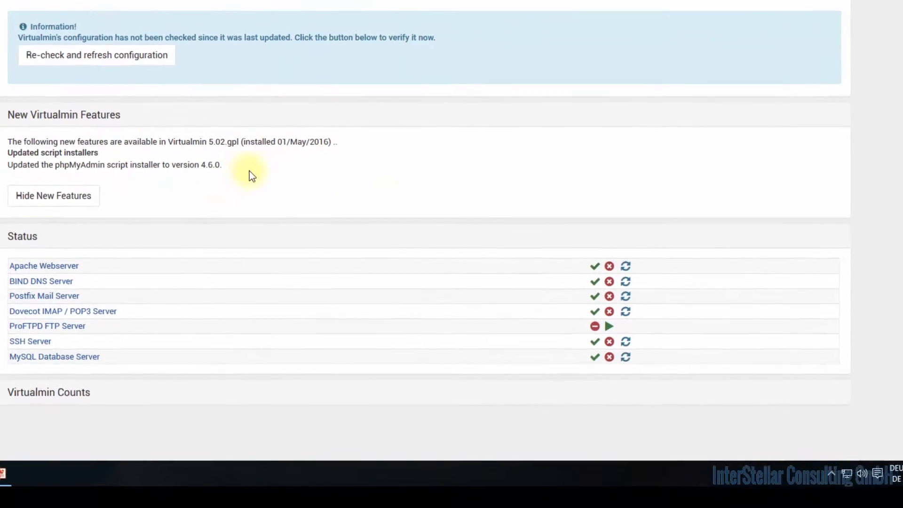
Hide the New Virtualmin Features panel on the dashboard
drag(233, 202, 2, 177)
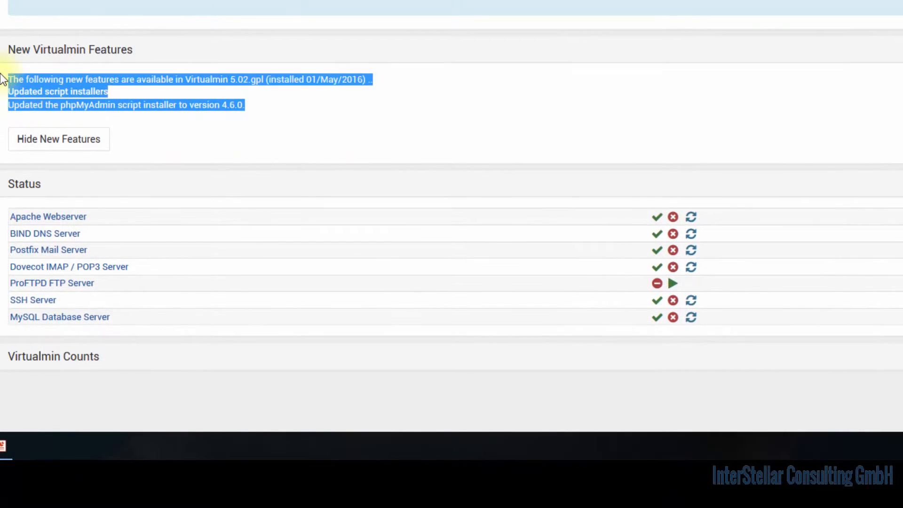
click(1, 80)
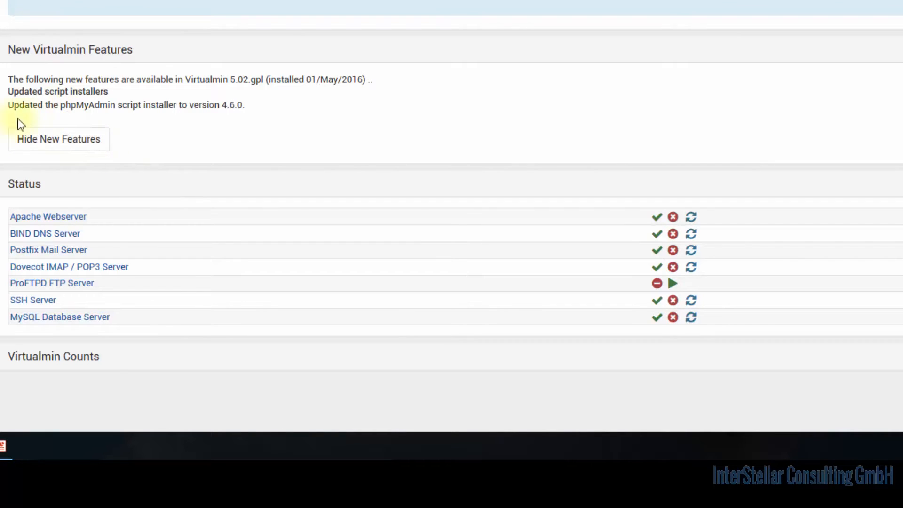
click(54, 135)
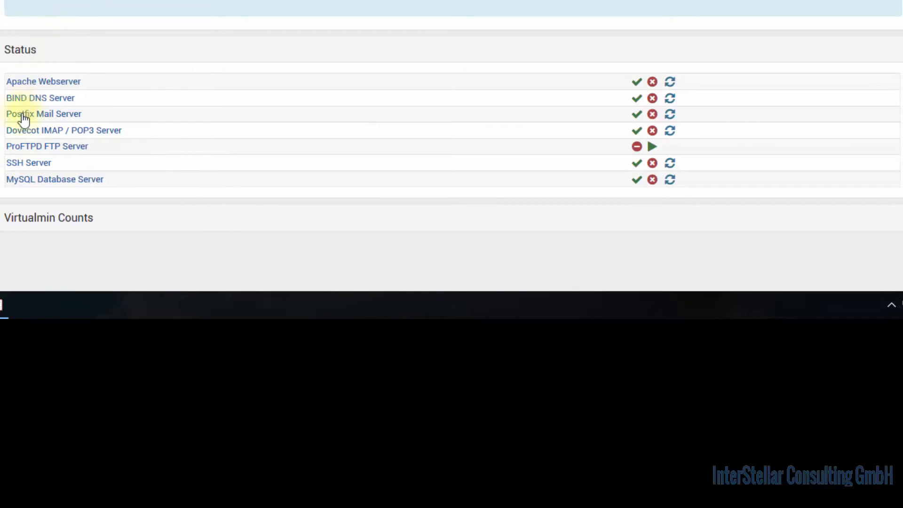
Expand Virtualmin Counts and review its rows, all showing 0
click(57, 218)
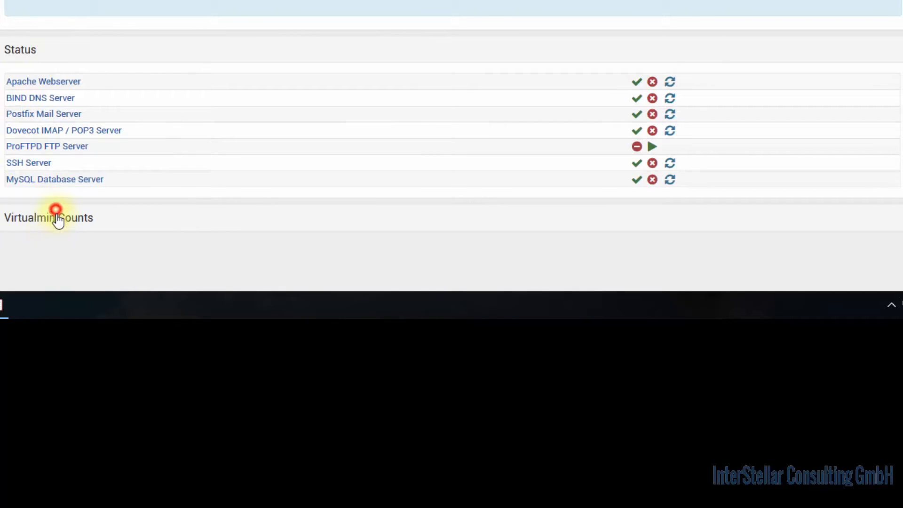
scroll(68, 226, down, 3)
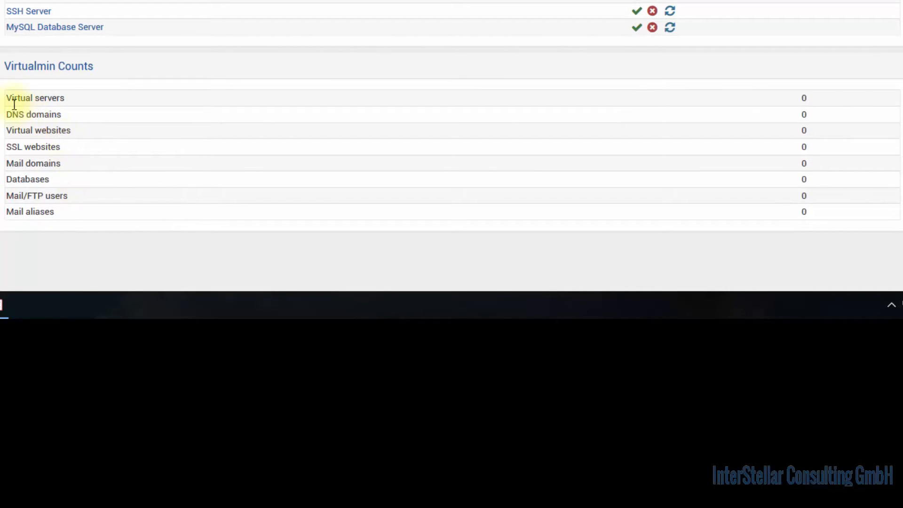
drag(6, 98, 824, 220)
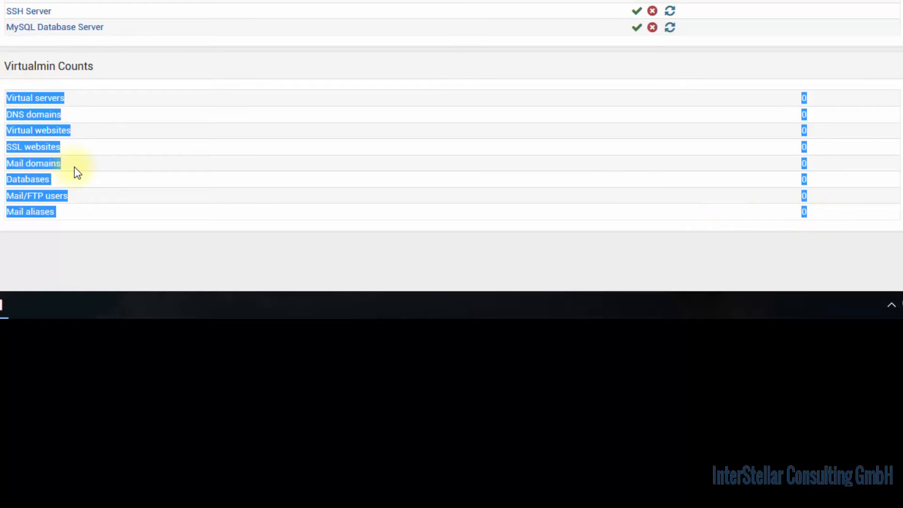
click(75, 145)
drag(82, 114, 7, 115)
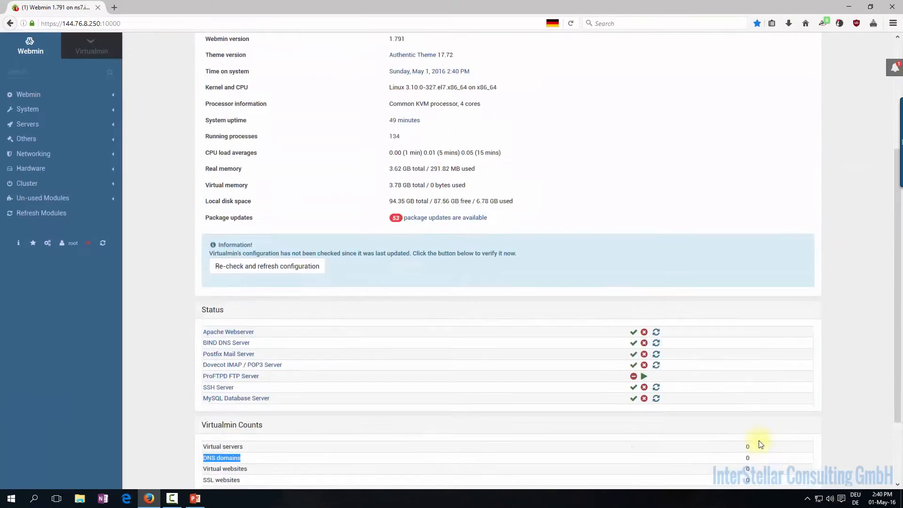
scroll(761, 444, up, 5)
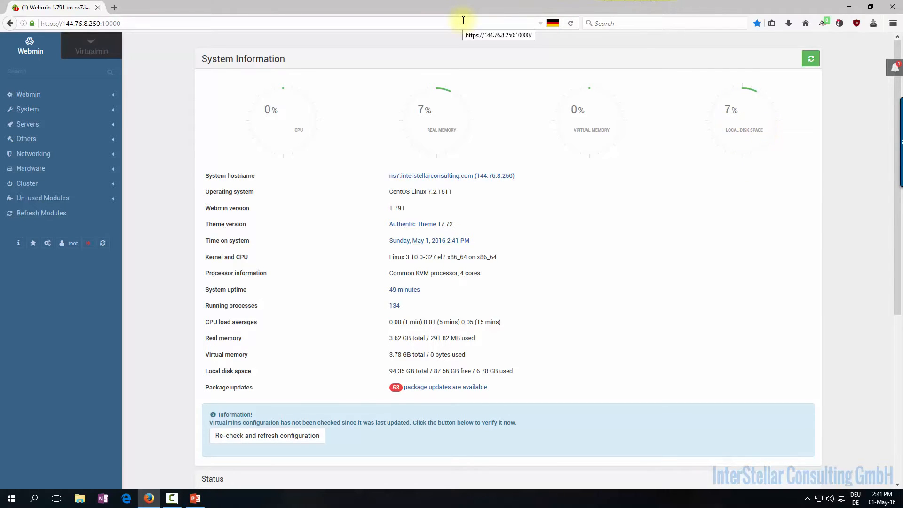
click(191, 500)
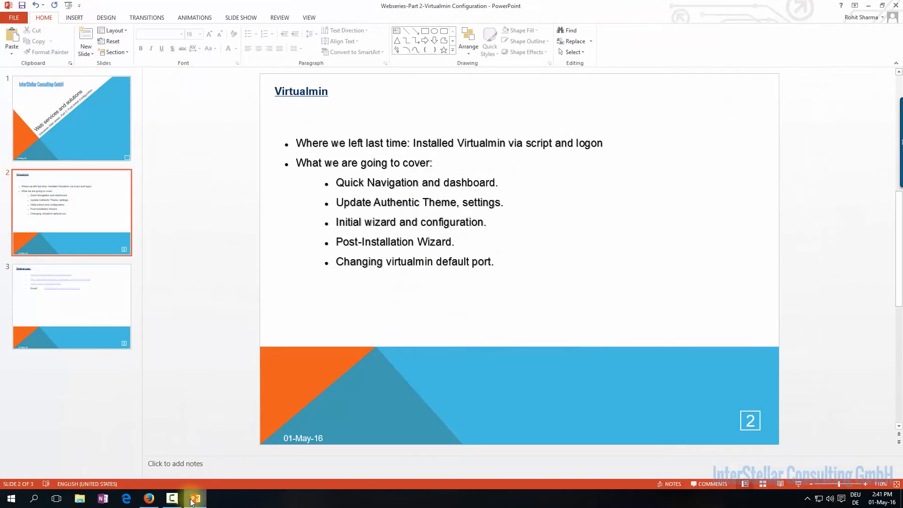
click(192, 500)
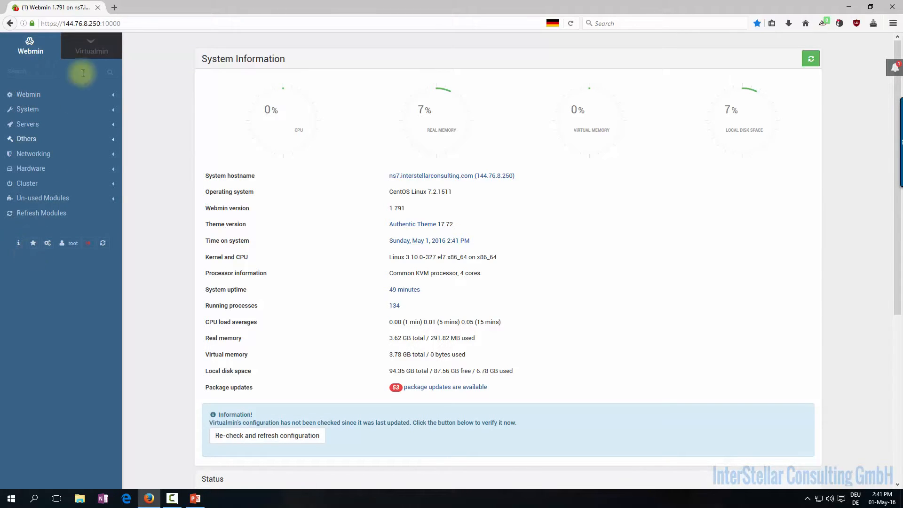
Toggle the sidebar to Webmin and back, ending on the Virtualmin categories
click(91, 59)
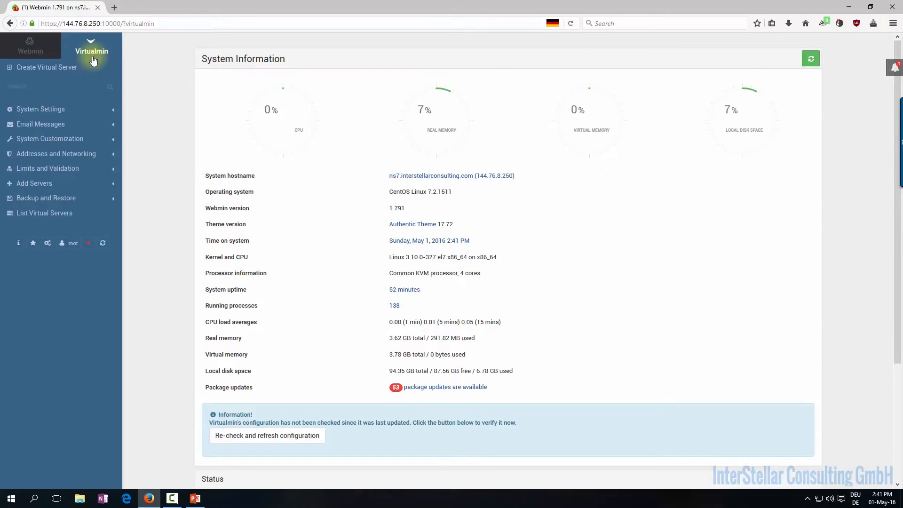
click(47, 52)
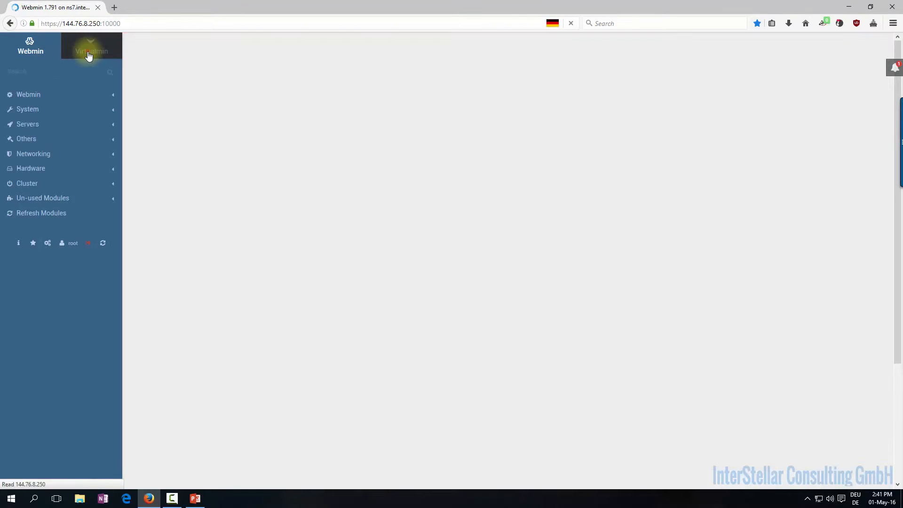
click(89, 56)
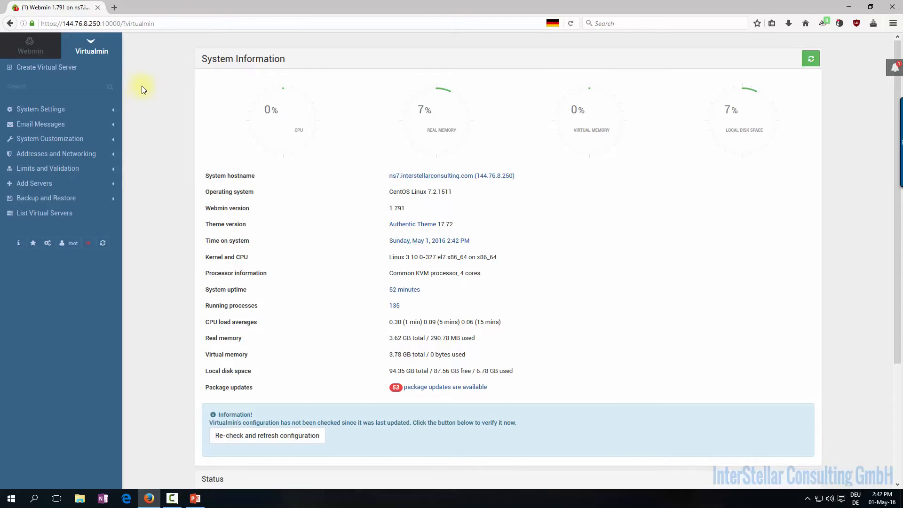
Delete the Packages Update notification and close the notifications panel
click(897, 69)
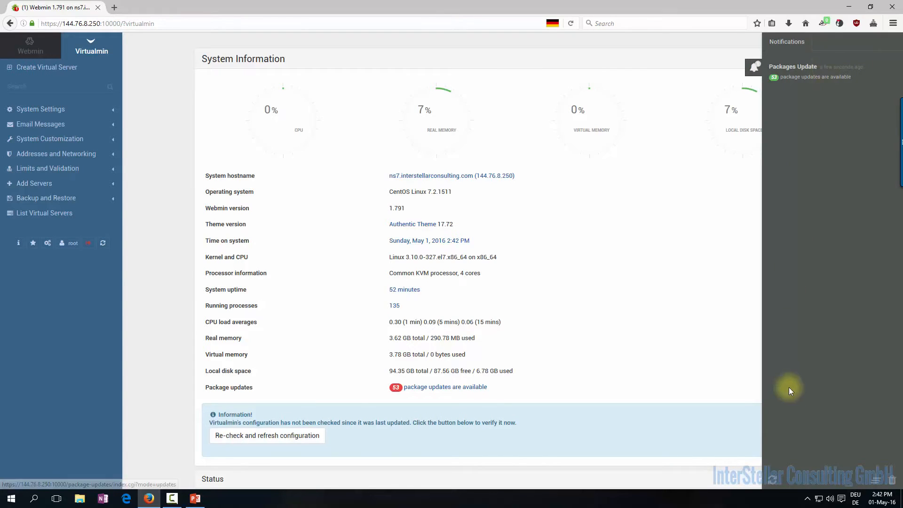
click(891, 65)
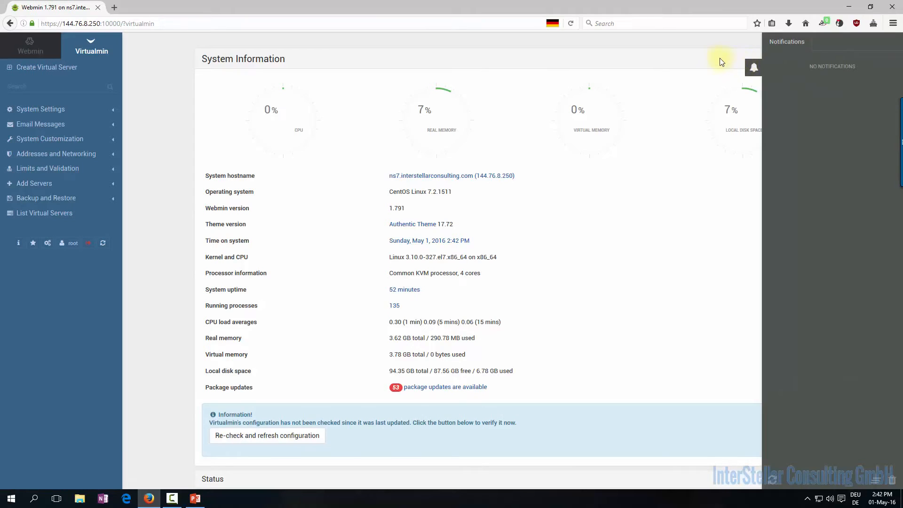
click(722, 61)
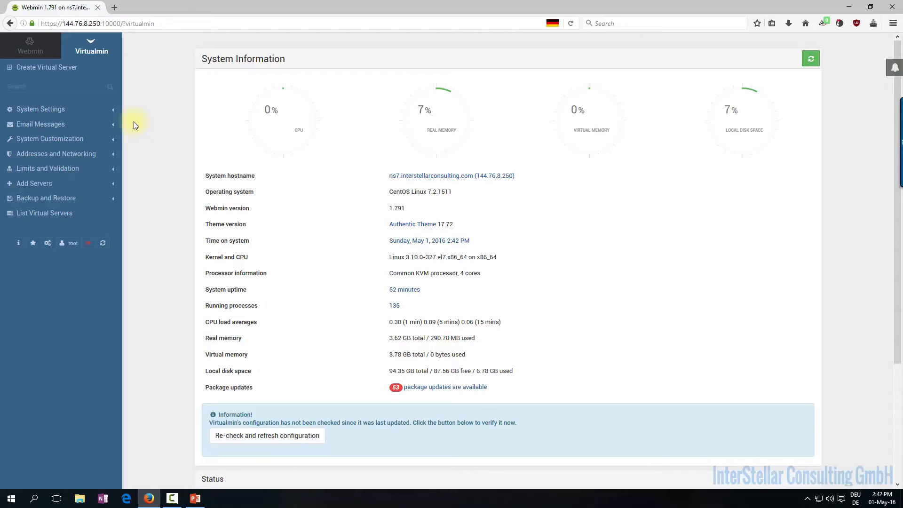
mouse_move(537, 227)
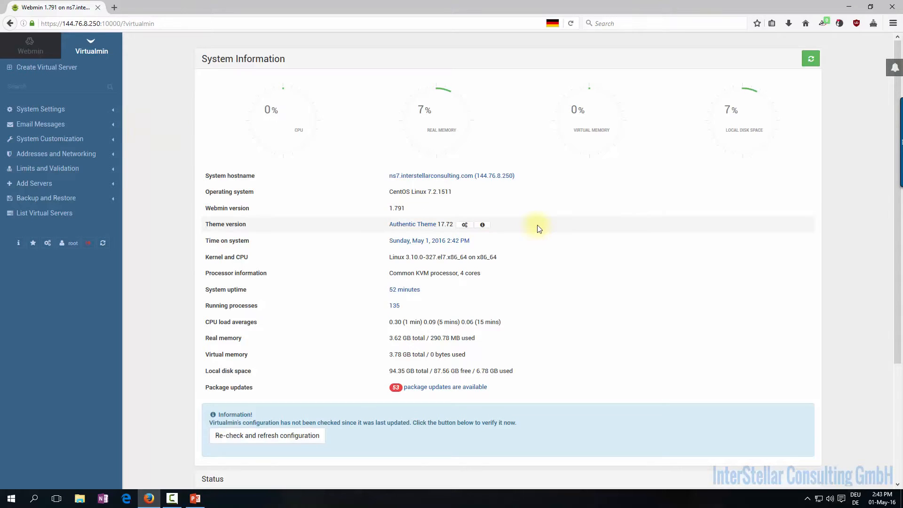
Browse the Authentic Theme options, then switch the sidebar to the Webmin side
click(465, 224)
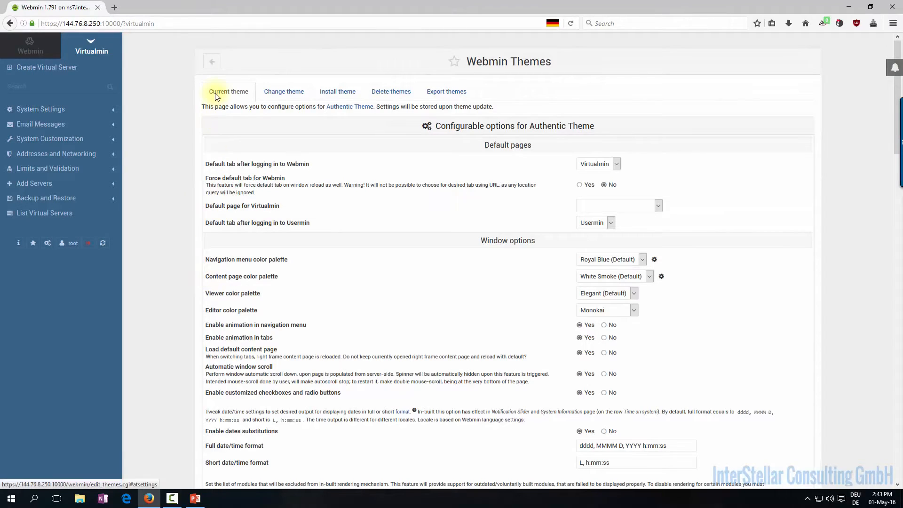
scroll(221, 113, down, 20)
scroll(223, 145, up, 18)
scroll(222, 145, down, 8)
scroll(222, 144, down, 7)
scroll(225, 141, up, 14)
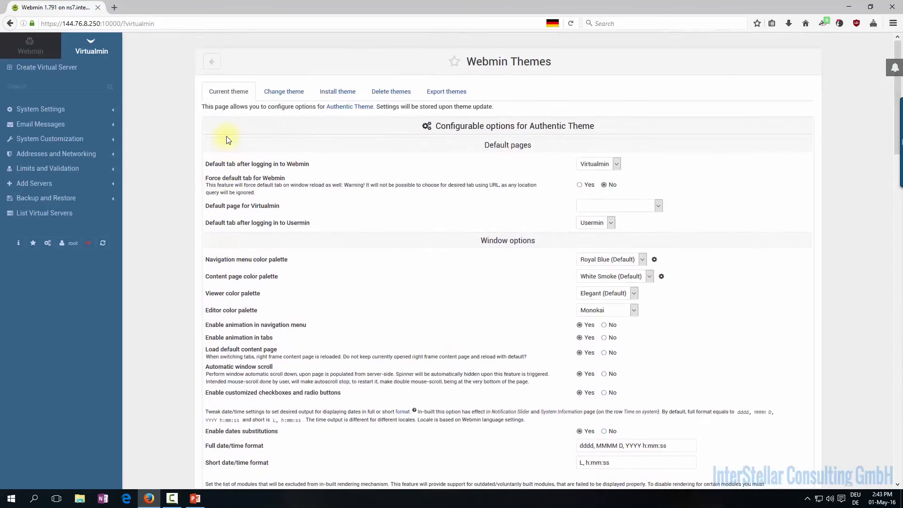
scroll(226, 140, down, 20)
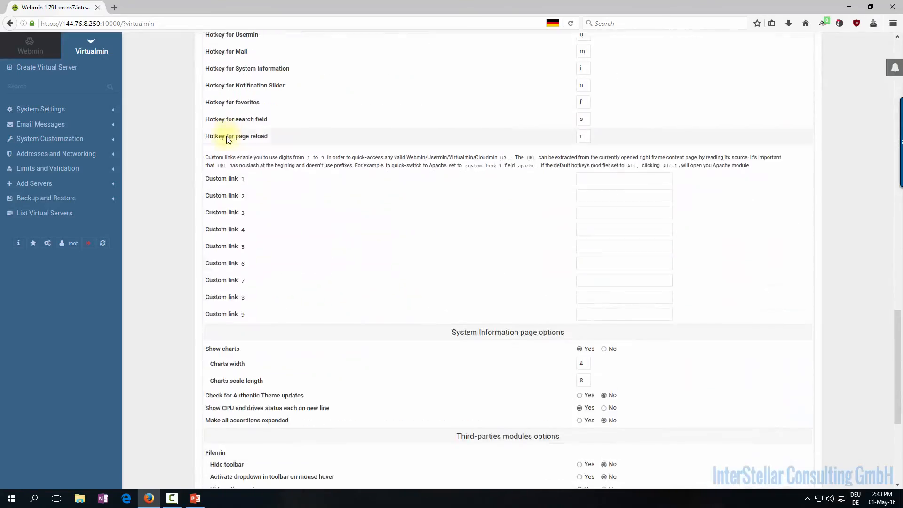
scroll(226, 139, down, 4)
scroll(228, 136, up, 18)
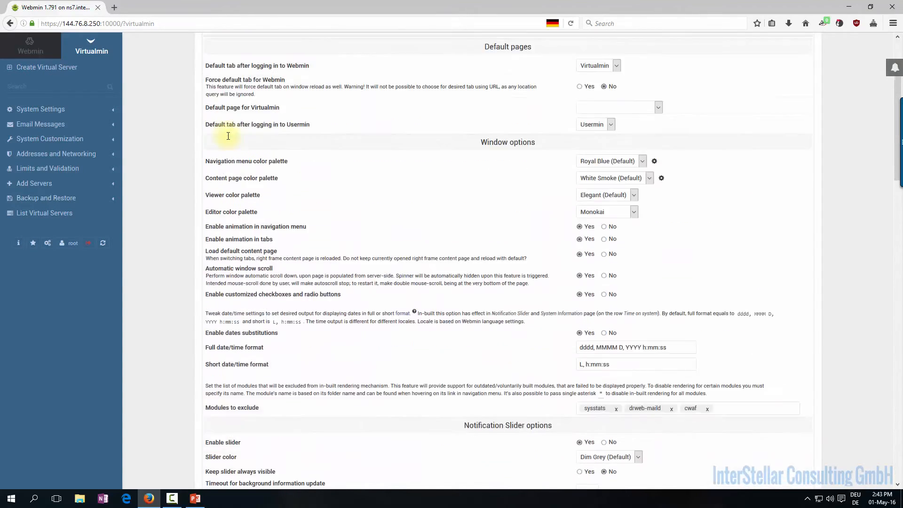
scroll(228, 136, up, 3)
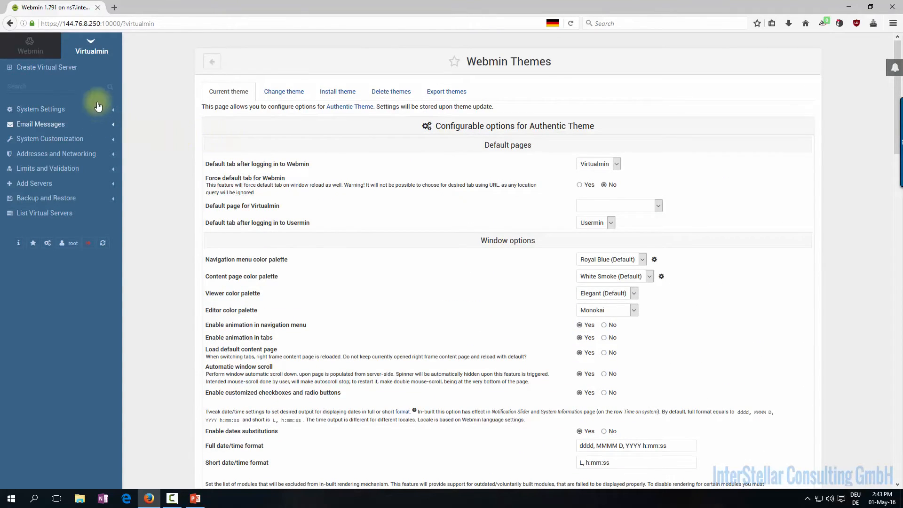
click(46, 51)
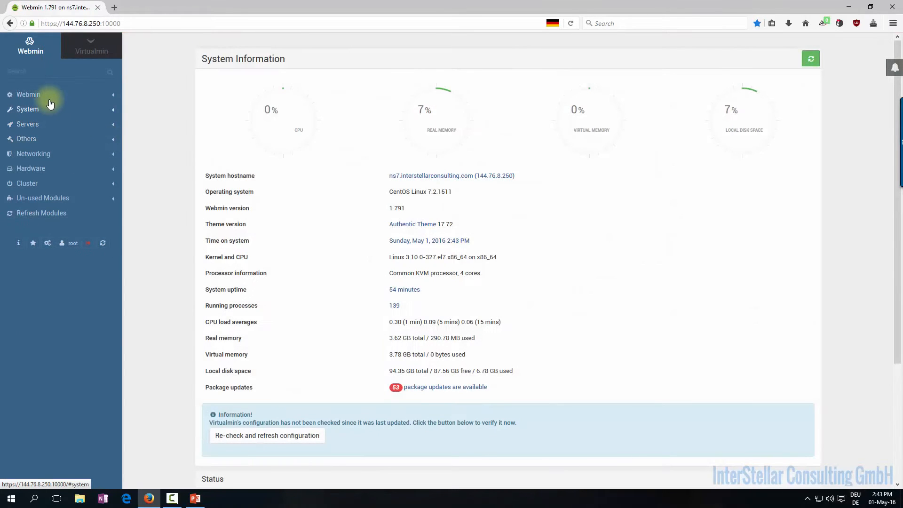
Go to Webmin Configuration > Webmin Themes to reach the Authentic Theme options
click(40, 94)
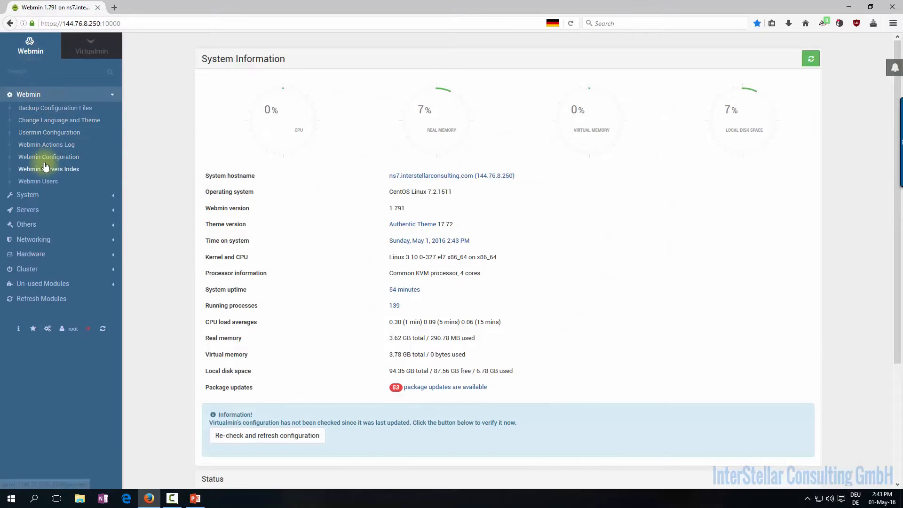
click(47, 157)
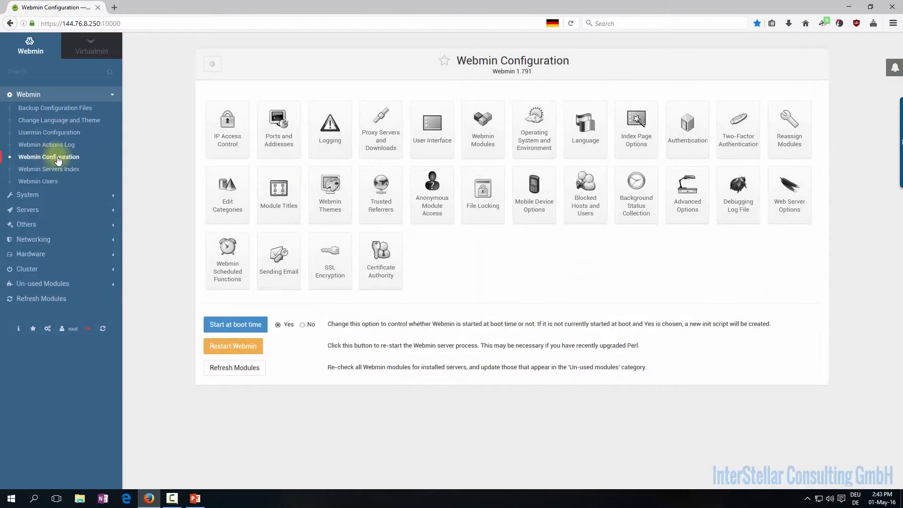
click(319, 197)
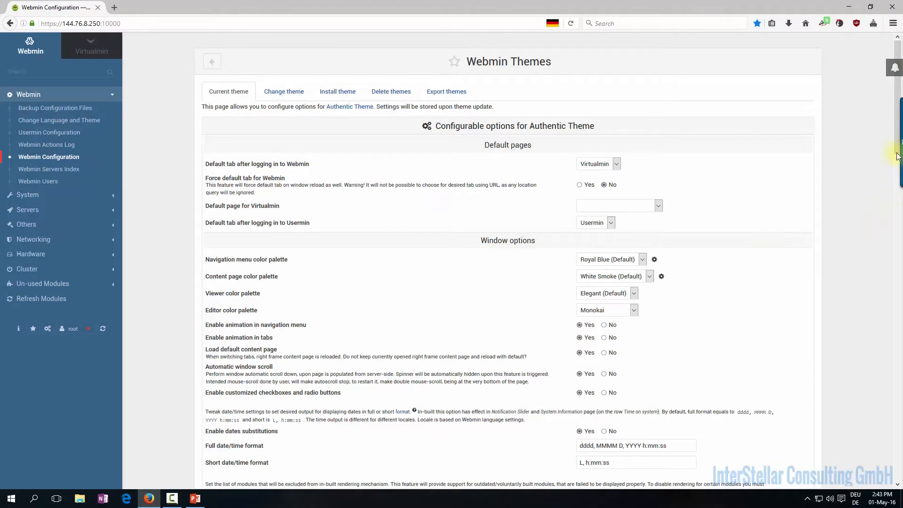
Set Automatic window scroll and Enable animation in tabs to No
drag(893, 149, 890, 187)
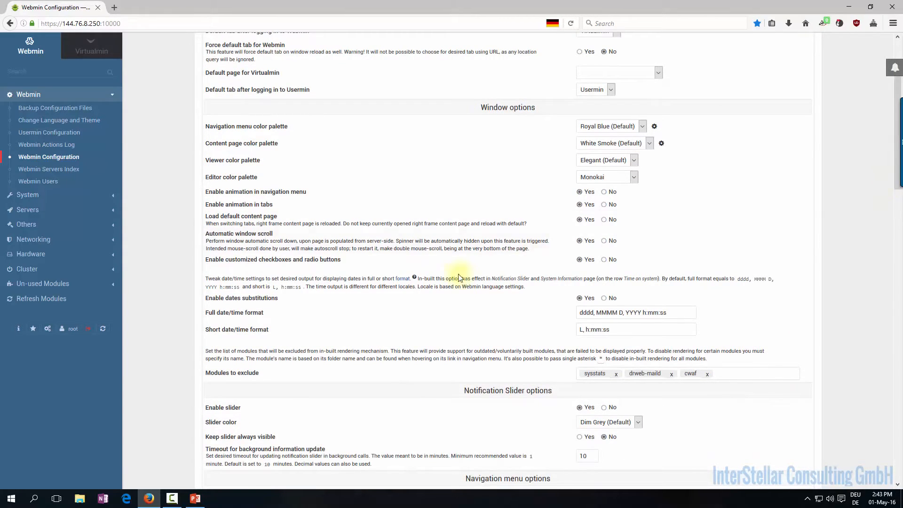
click(604, 240)
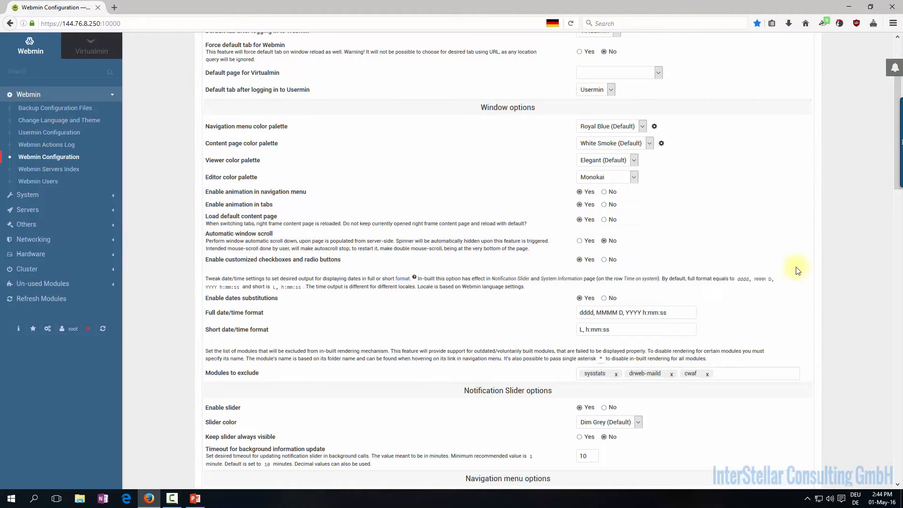
click(605, 204)
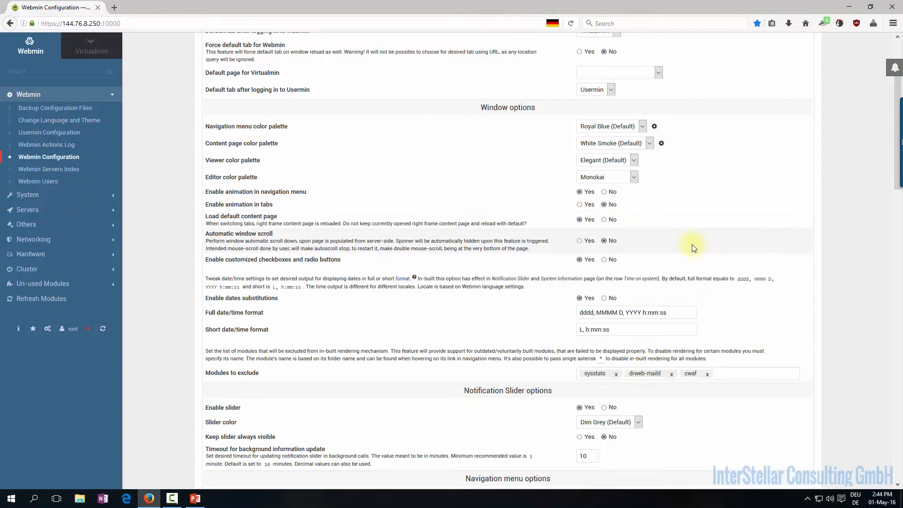
click(611, 205)
Set Enable slider and Enable hotkeys usage to No
scroll(630, 227, down, 5)
scroll(630, 227, down, 1)
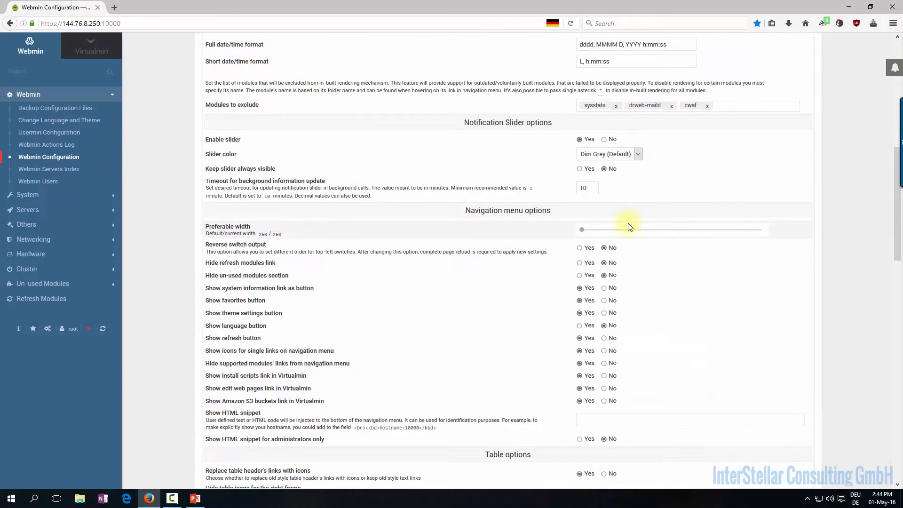
scroll(630, 227, down, 2)
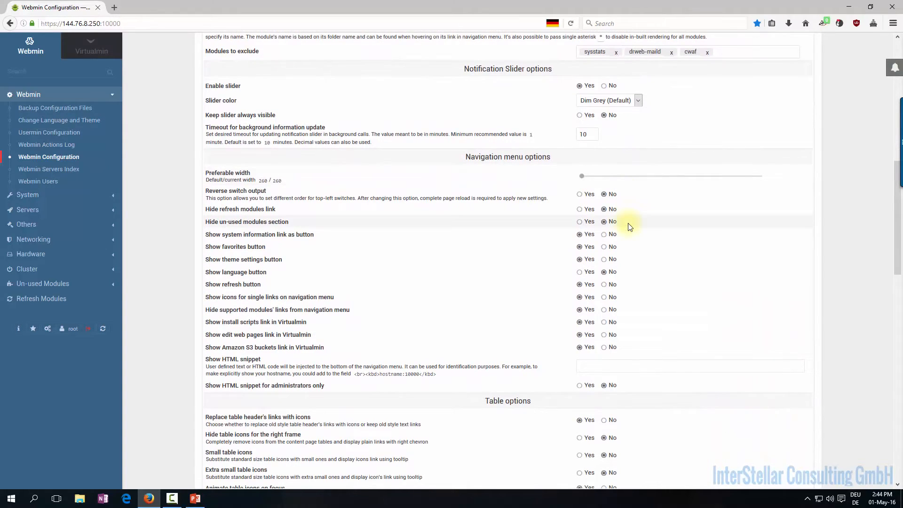
scroll(630, 227, down, 2)
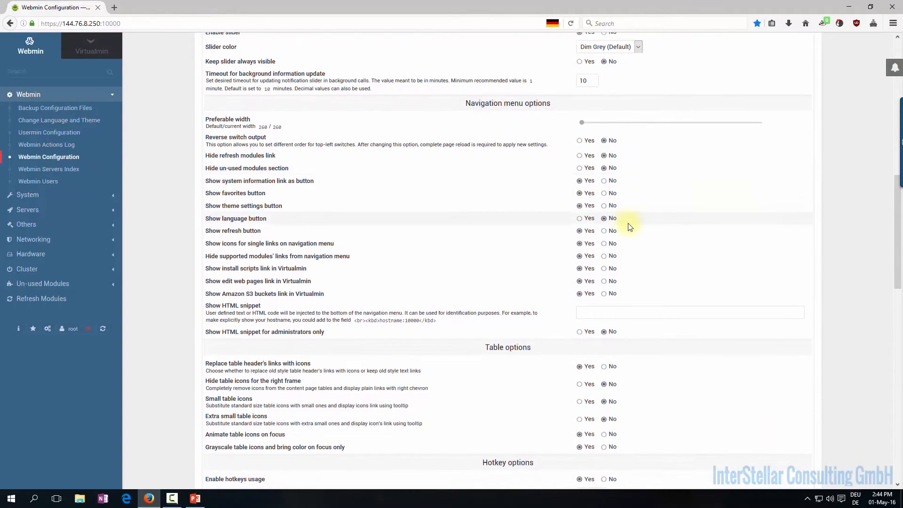
scroll(630, 227, up, 2)
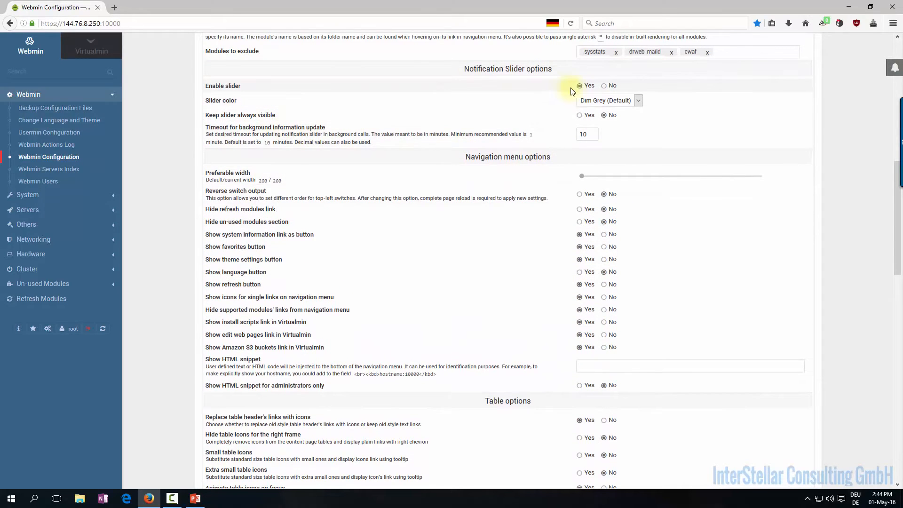
click(604, 86)
scroll(596, 220, down, 6)
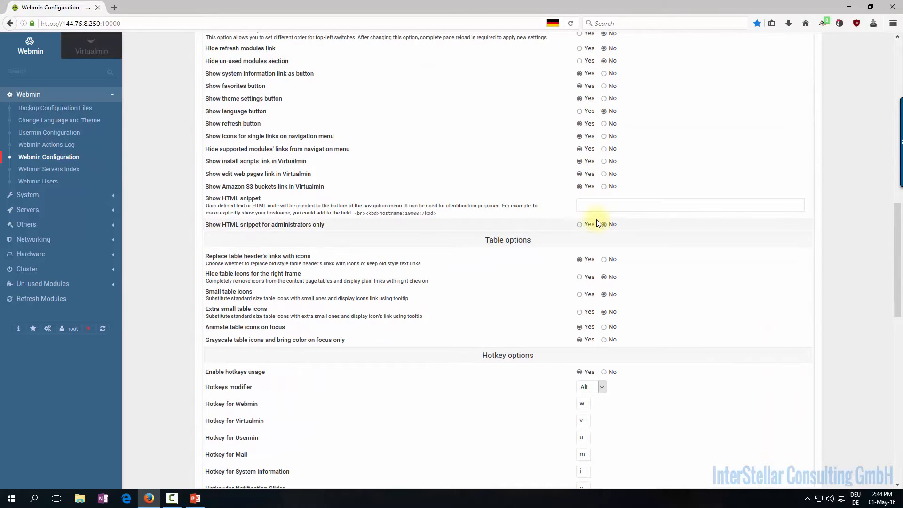
scroll(596, 221, down, 8)
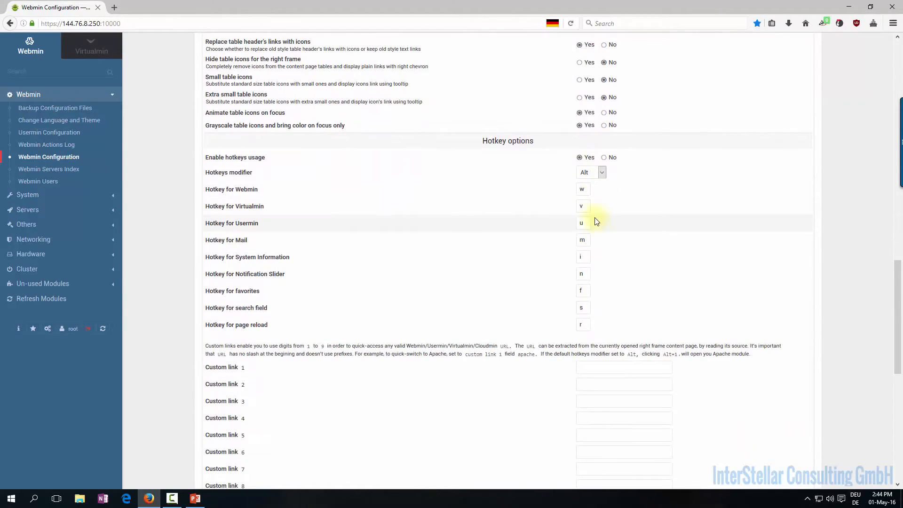
click(604, 157)
Set the Filemin toolbar's Activate dropdown on mouse hover to Yes
scroll(583, 221, down, 6)
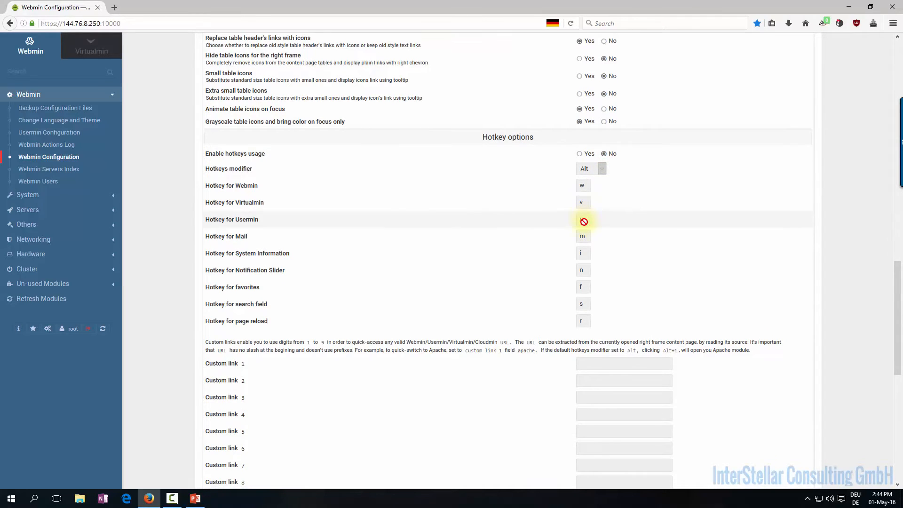
scroll(584, 221, up, 4)
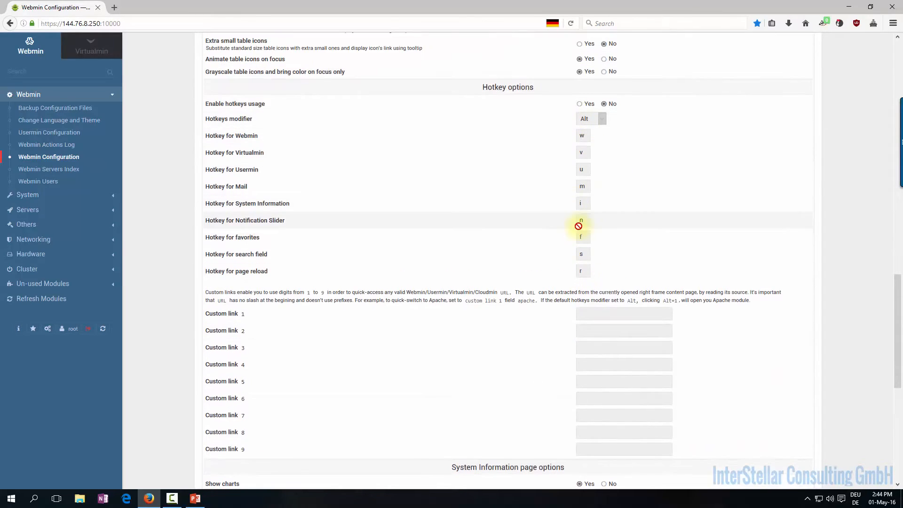
scroll(588, 227, down, 6)
scroll(588, 228, down, 4)
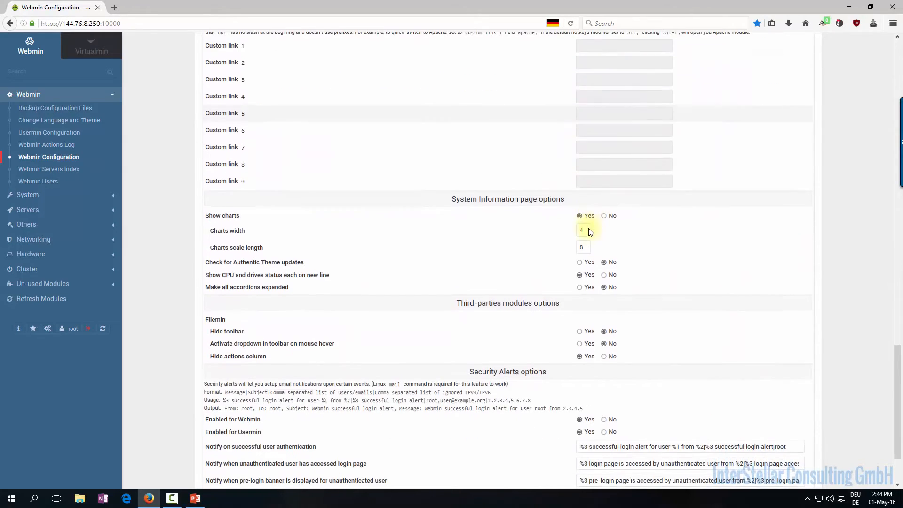
scroll(590, 231, down, 2)
scroll(589, 228, down, 1)
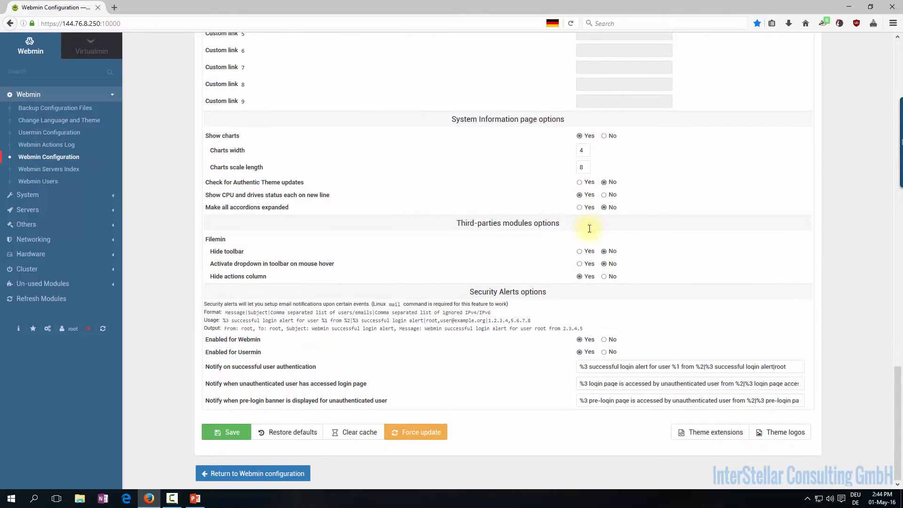
click(582, 263)
Review the System Information charts (width 4, scale 8) and security alert options
scroll(606, 332, up, 6)
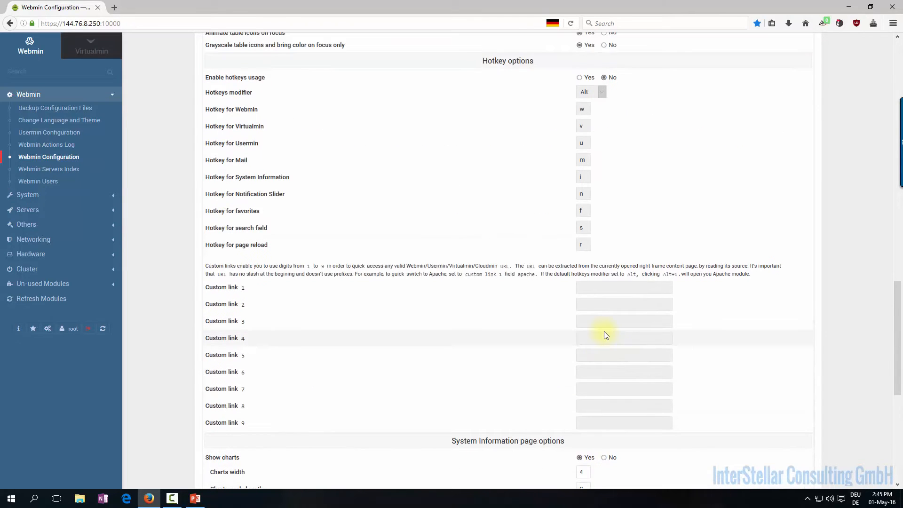
scroll(604, 333, up, 6)
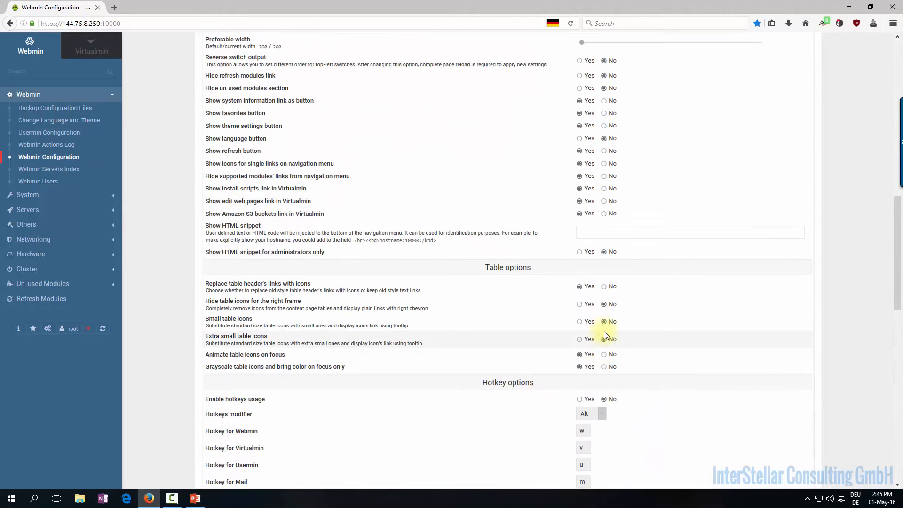
scroll(604, 334, up, 2)
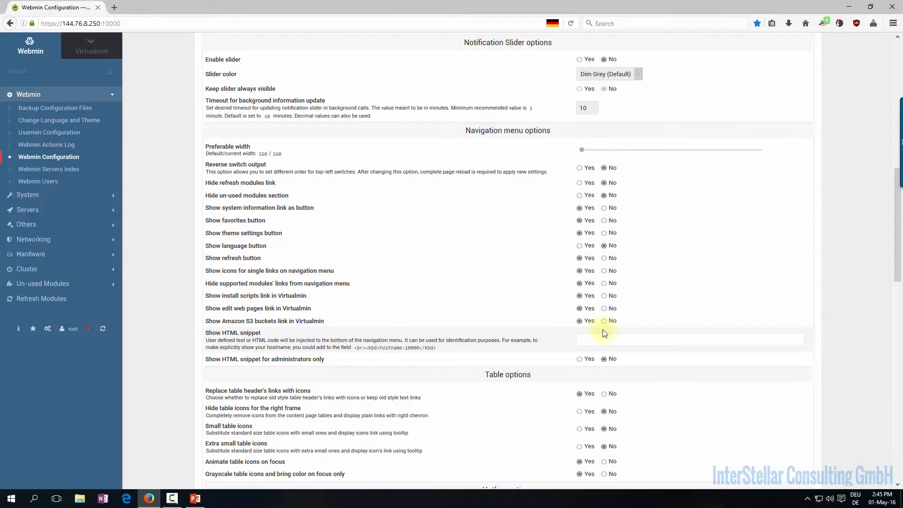
scroll(604, 333, up, 4)
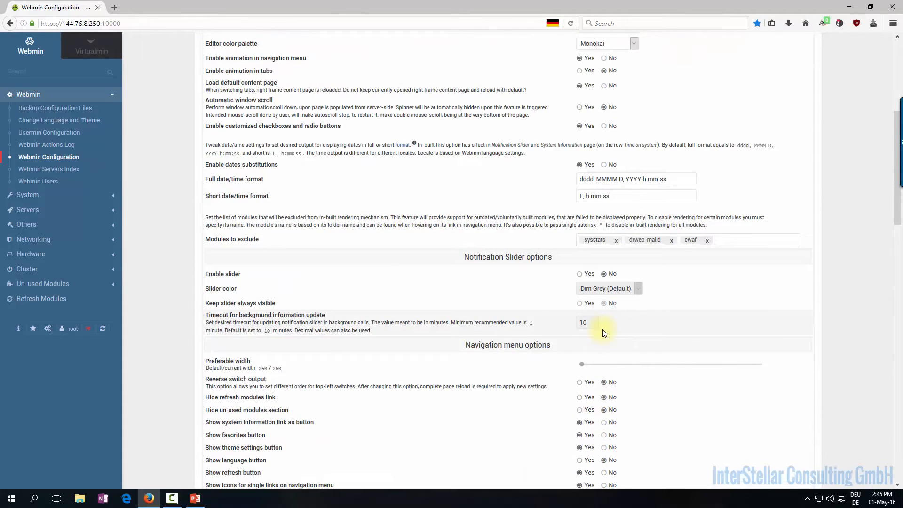
scroll(605, 333, up, 1)
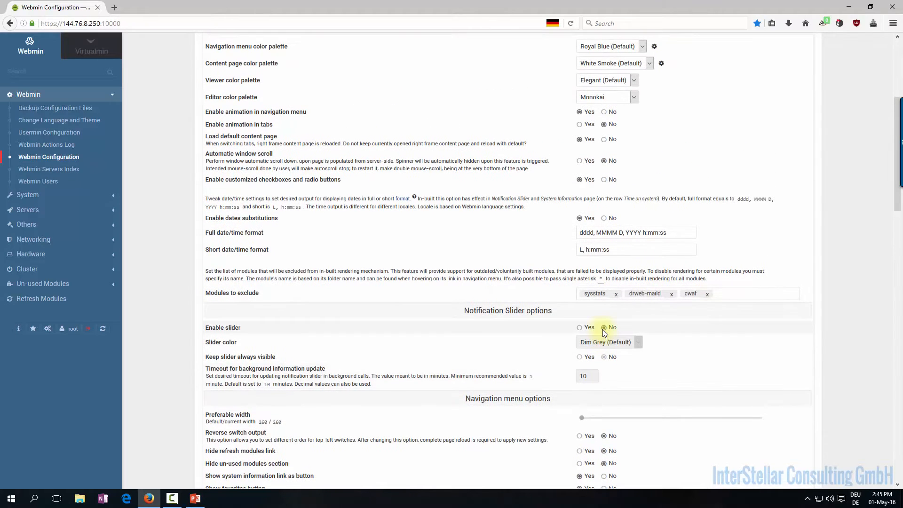
scroll(604, 332, up, 1)
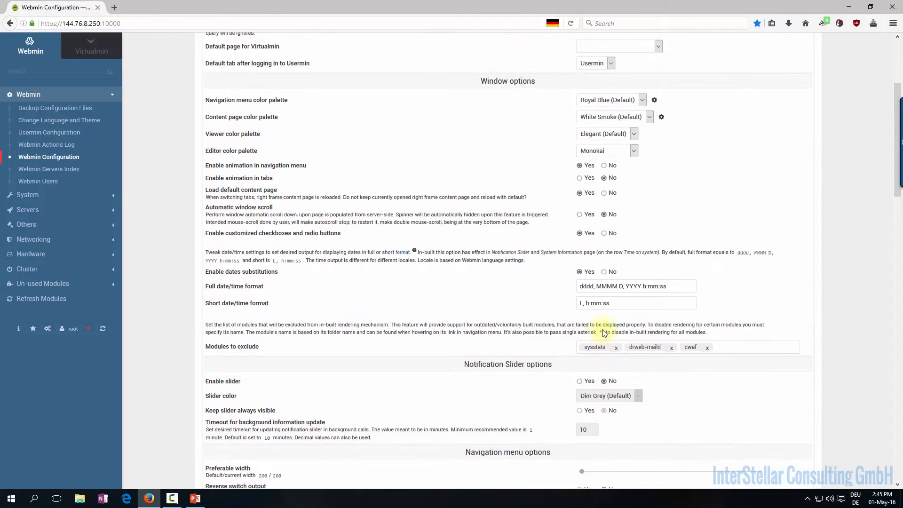
scroll(604, 333, up, 3)
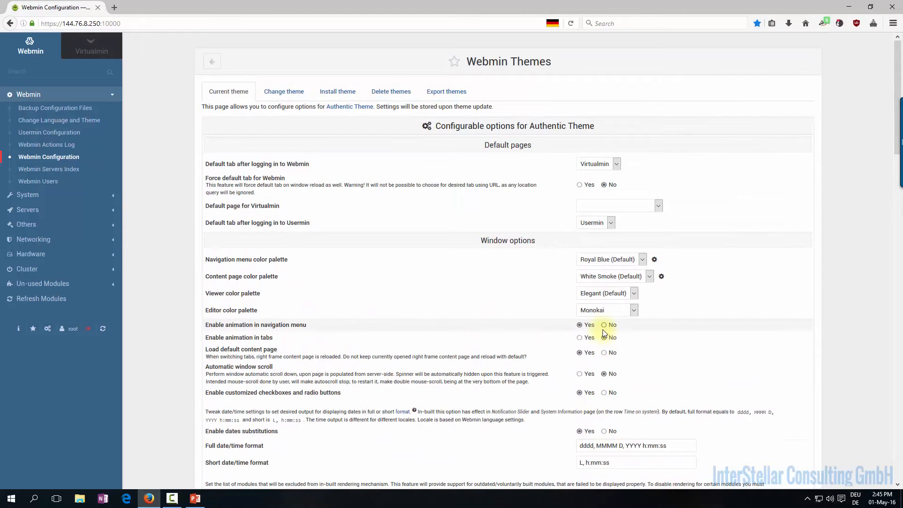
drag(896, 130, 850, 451)
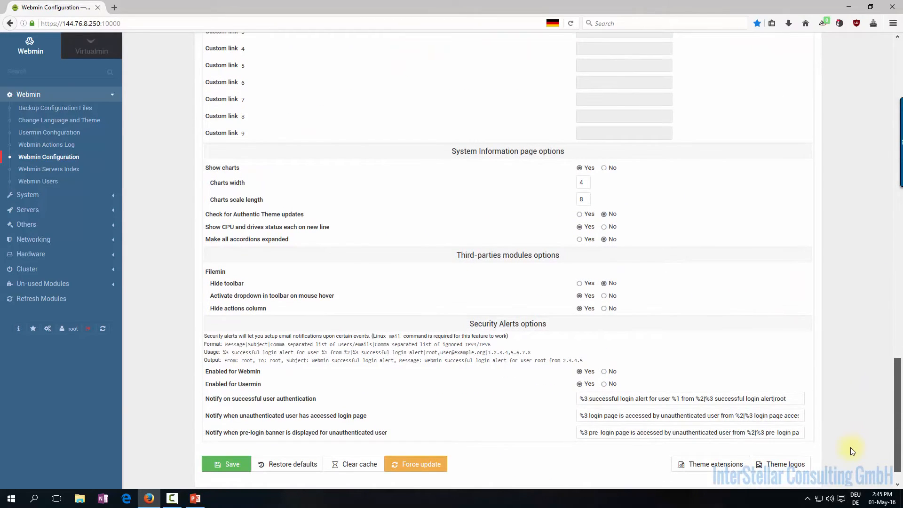
drag(850, 448, 851, 438)
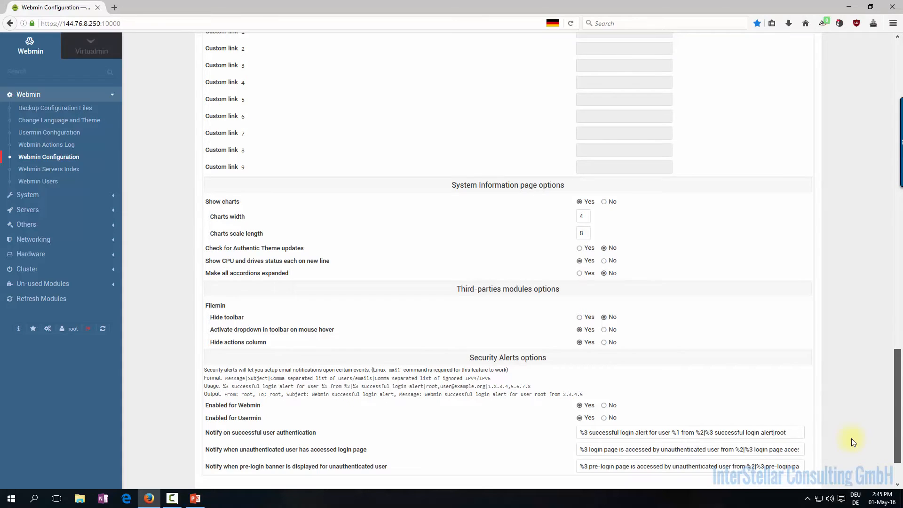
drag(850, 439, 850, 467)
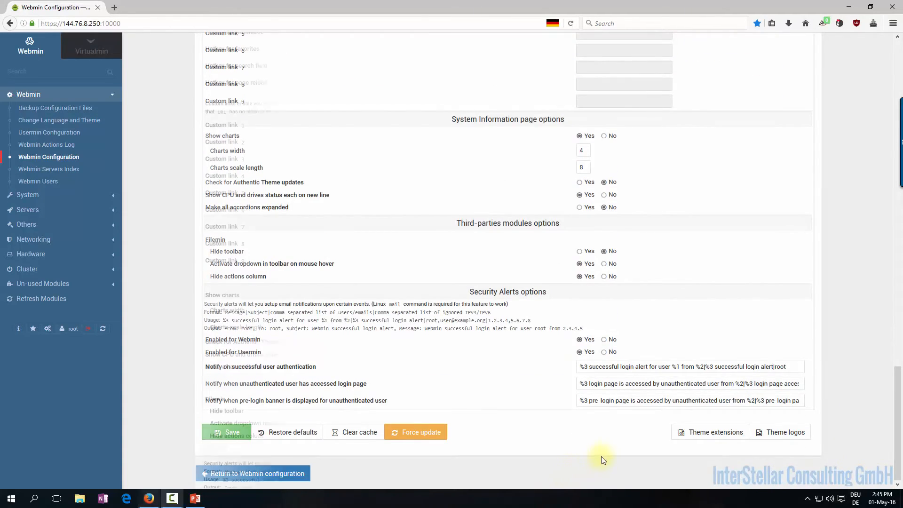
scroll(658, 423, up, 3)
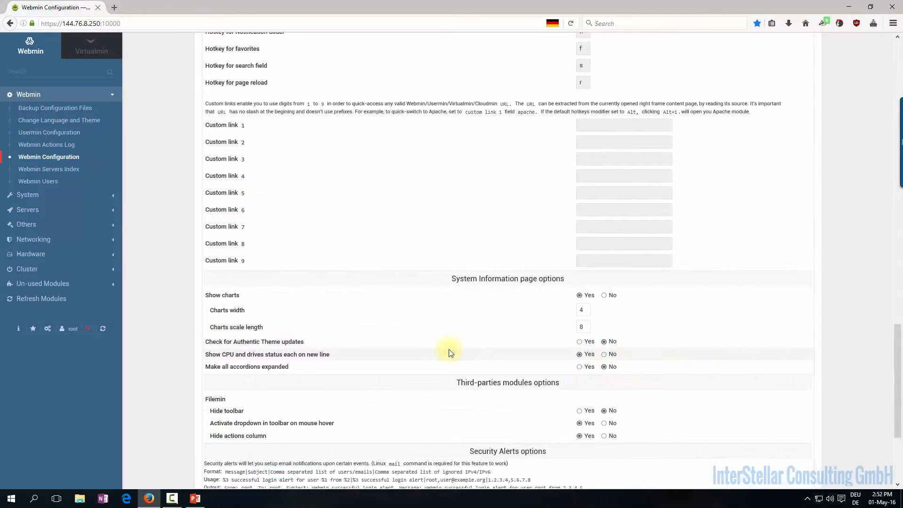
Enable theme update checks and the Filemin actions column, save, and return to the dashboard
click(579, 342)
scroll(578, 364, down, 5)
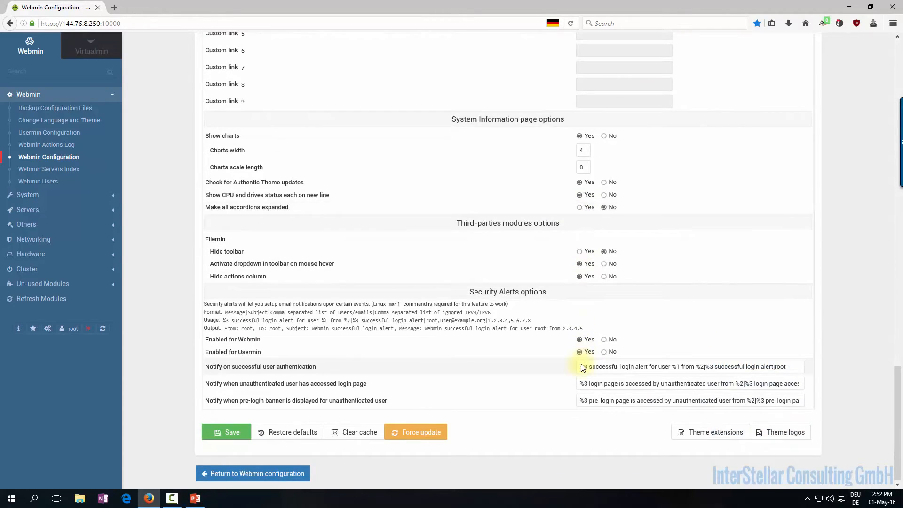
click(604, 277)
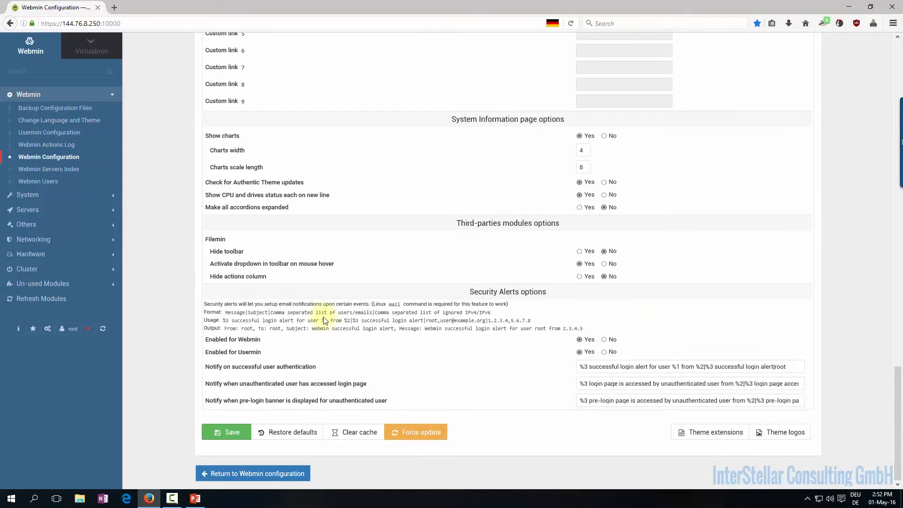
click(214, 431)
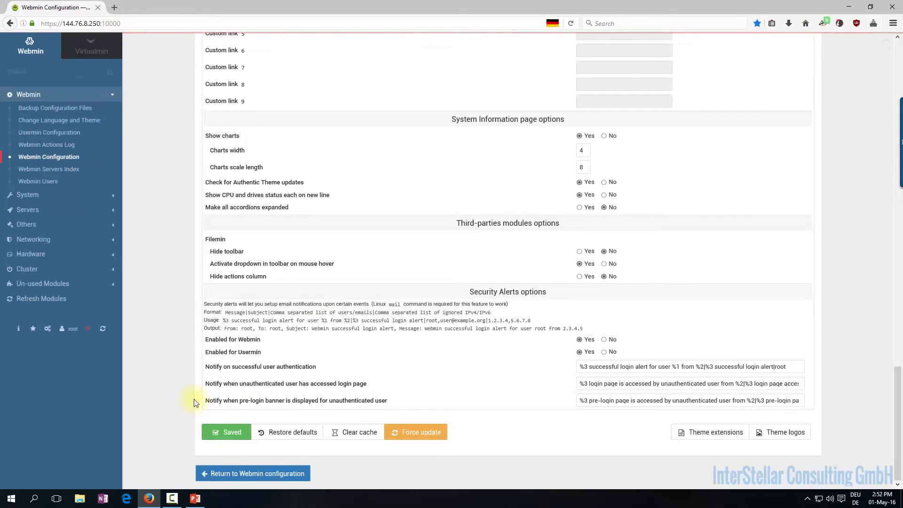
click(19, 328)
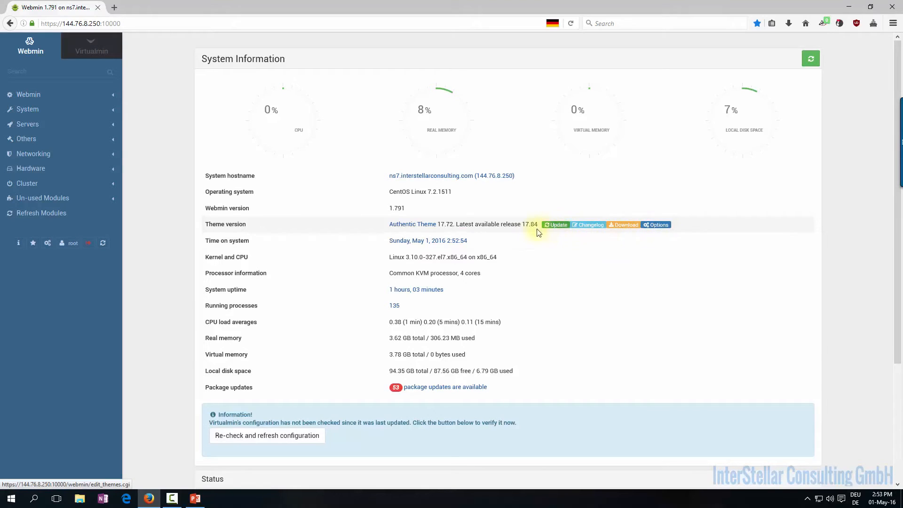
Update Authentic Theme to 17.84, dismiss the notice, and check Virtualmin shows 5.02
click(556, 225)
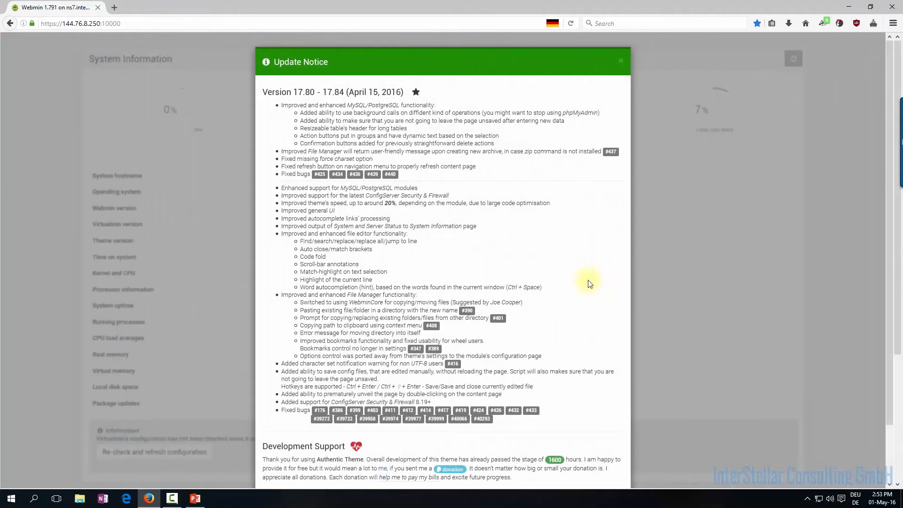
click(621, 63)
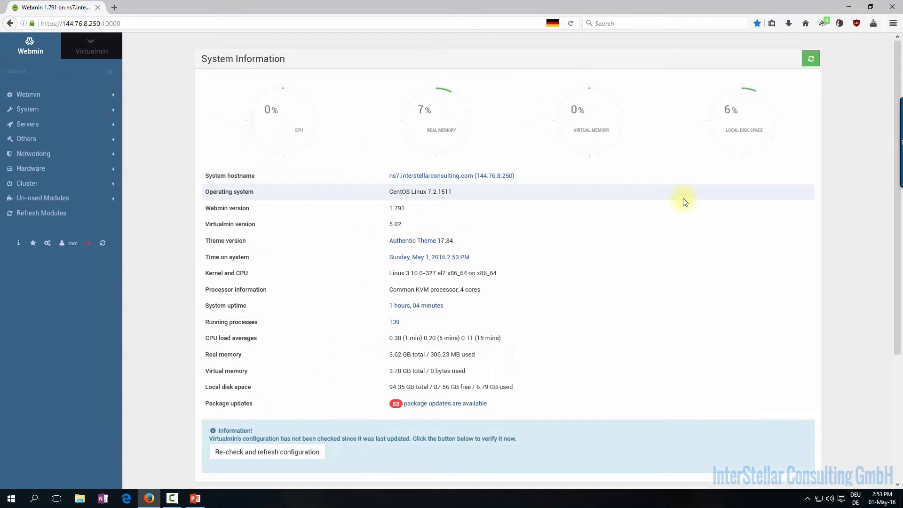
scroll(684, 201, down, 2)
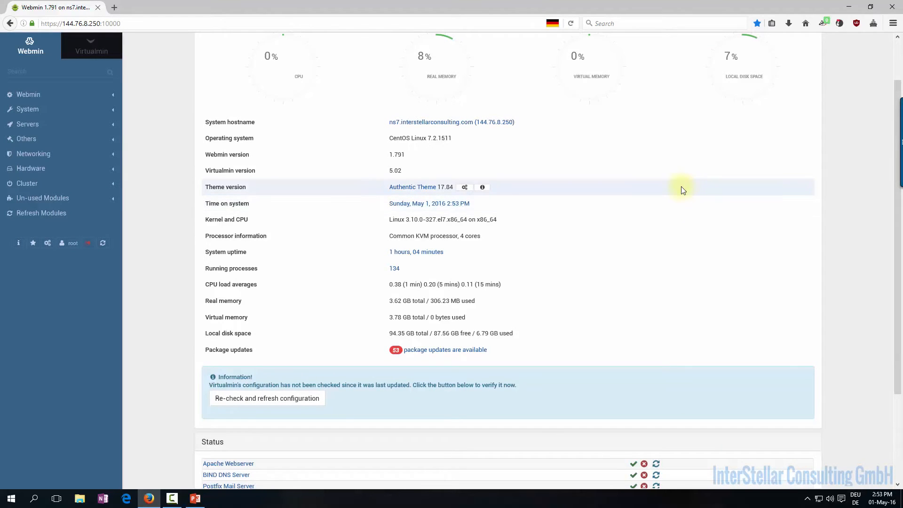
scroll(684, 212, down, 4)
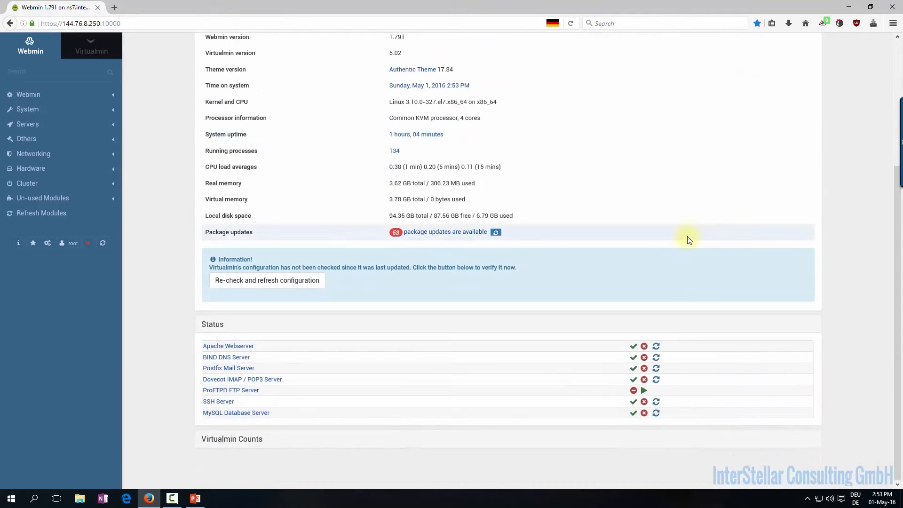
click(201, 501)
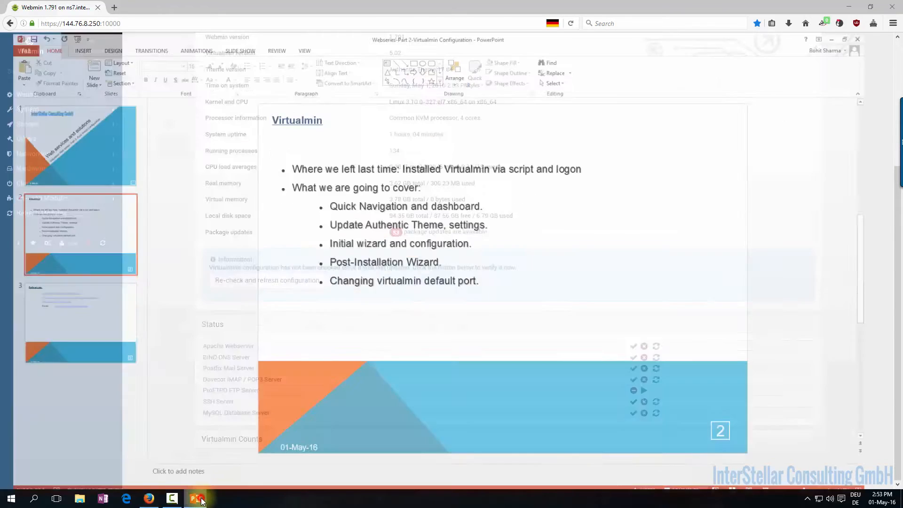
click(201, 501)
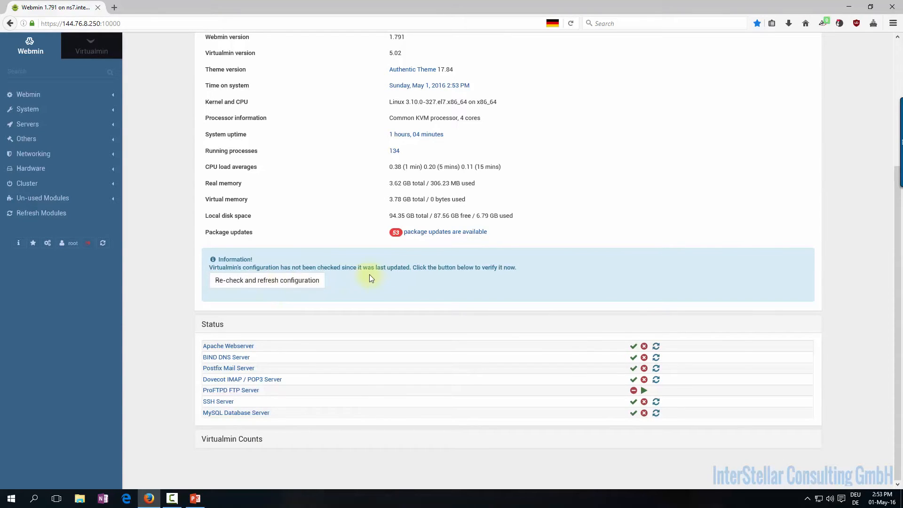
Re-check the Virtualmin configuration and open the DNS servers list flagged by the warning
click(262, 280)
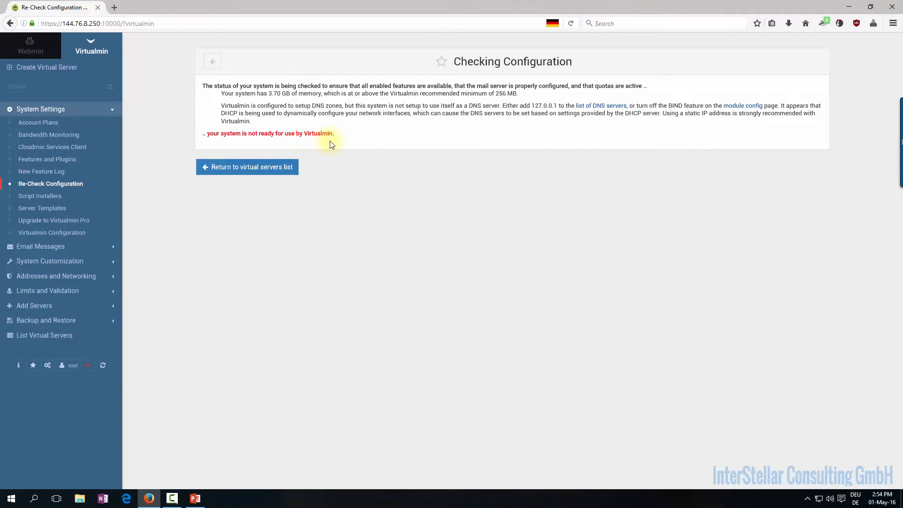
click(598, 105)
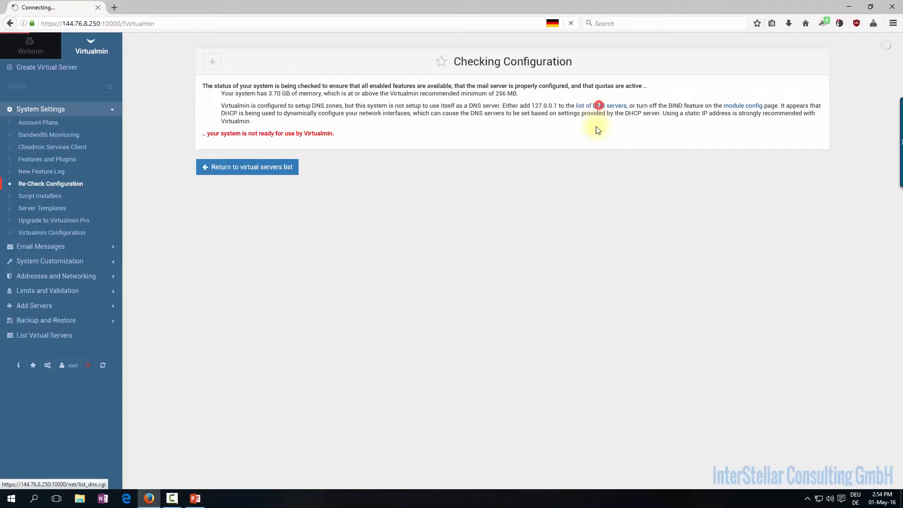
Add 127.0.0.1 as the fourth DNS server, set search domain to ns7.interstellarconsulting.com, and save
click(348, 247)
text(127.0.0.1)
drag(600, 211, 497, 207)
text(ns7)
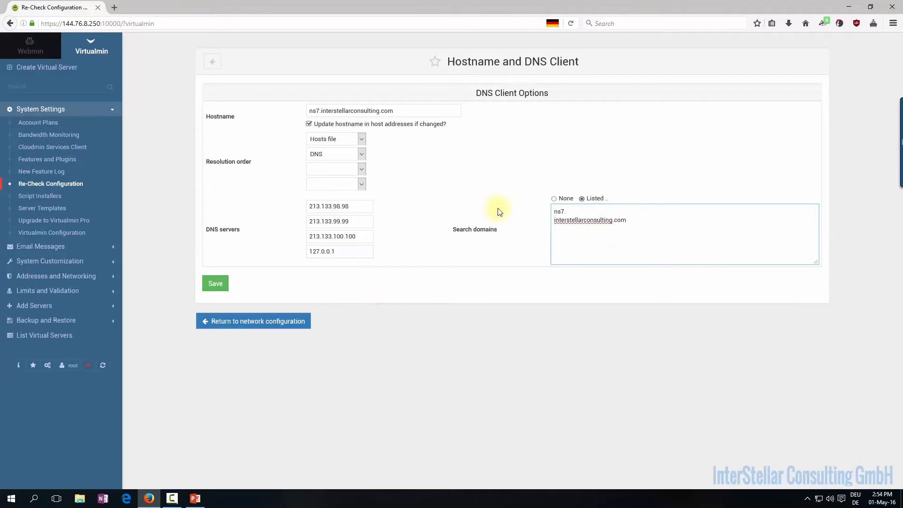
text(.)
key(Delete)
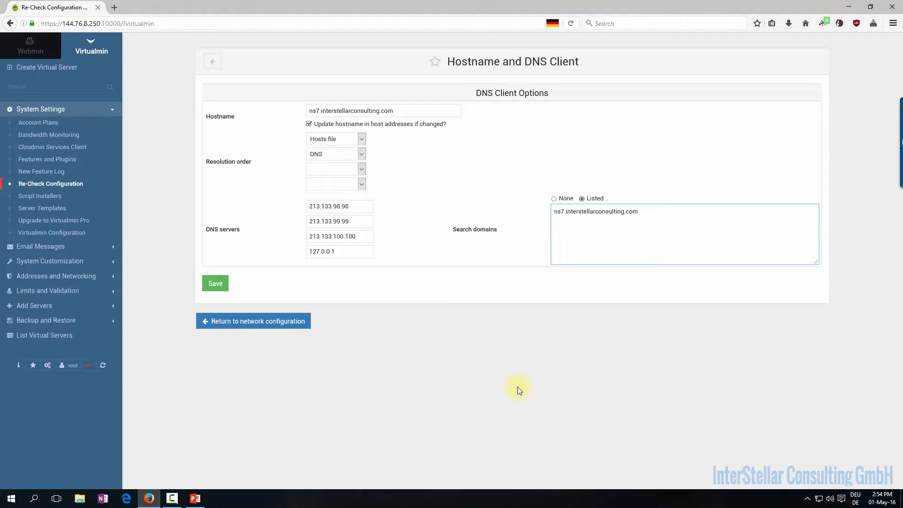
double_click(346, 252)
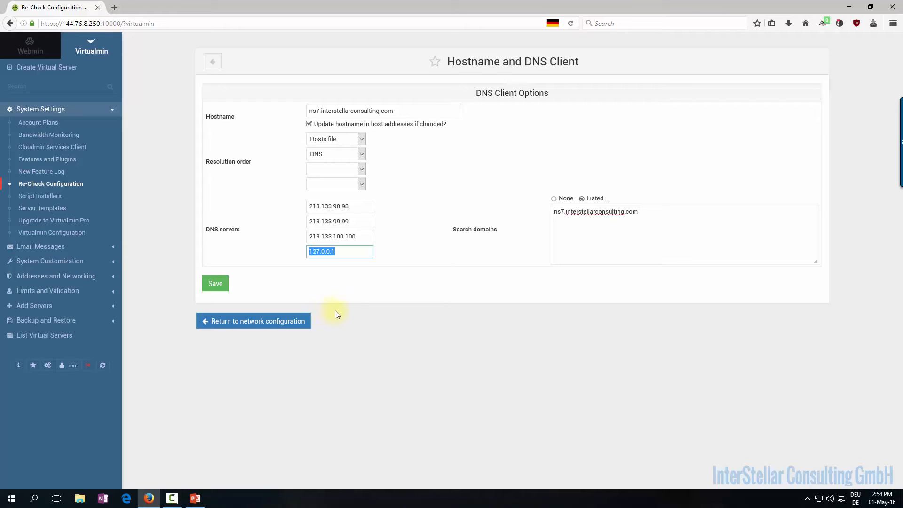
click(218, 284)
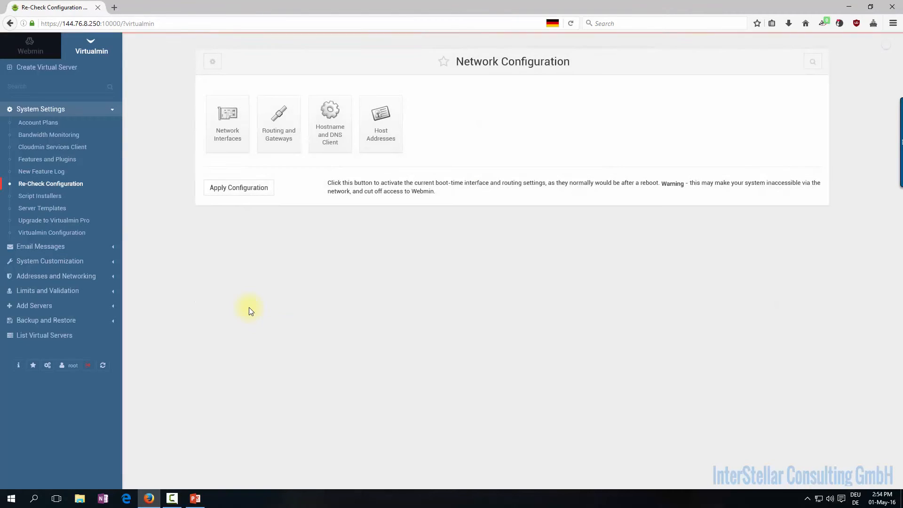
Apply the network configuration, then re-run the Virtualmin configuration check from System Information
click(230, 189)
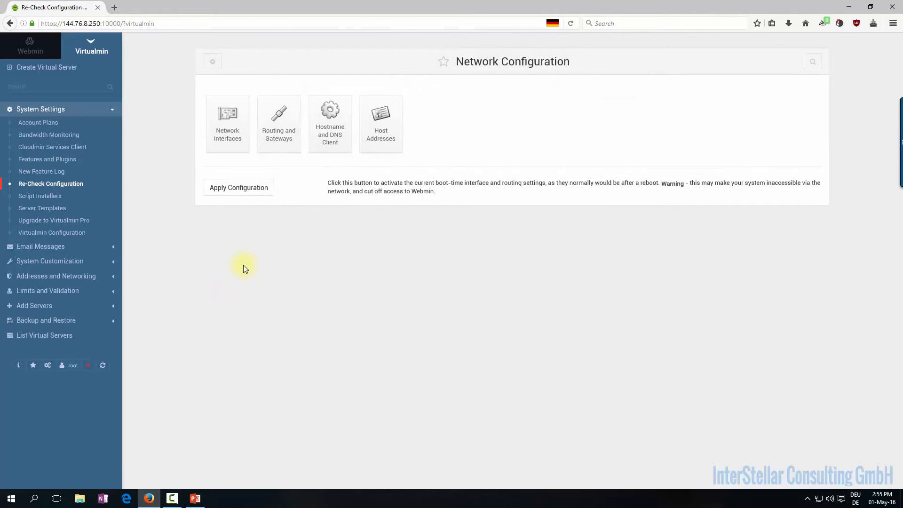
click(18, 366)
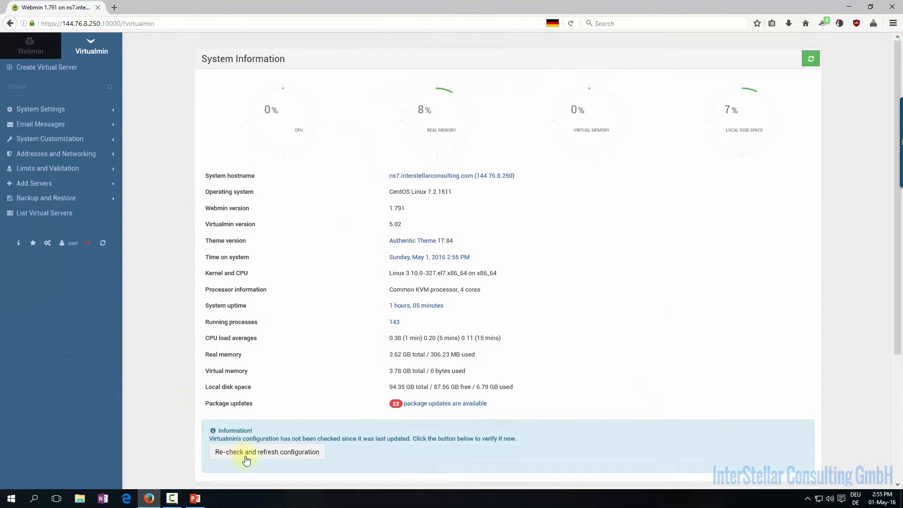
click(237, 452)
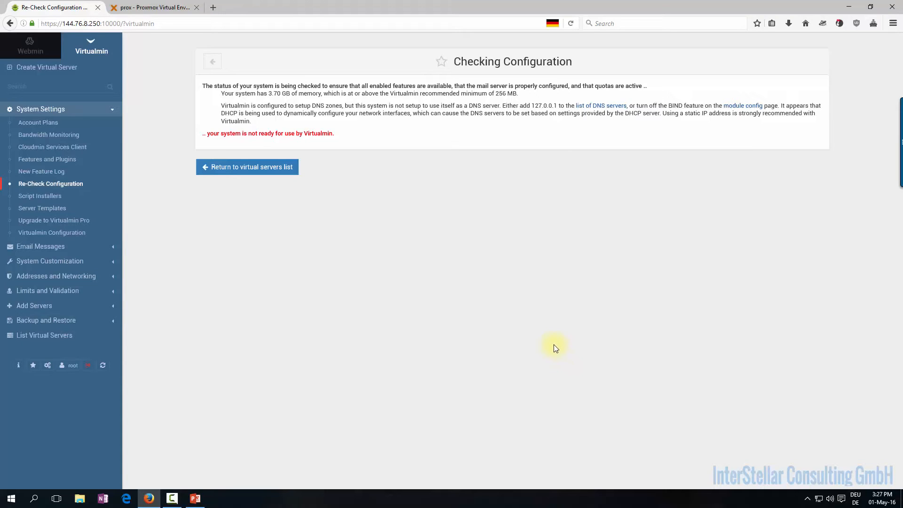
Collapse System Settings, highlight the DHCP static-IP warning, and switch the sidebar to Webmin modules
click(64, 109)
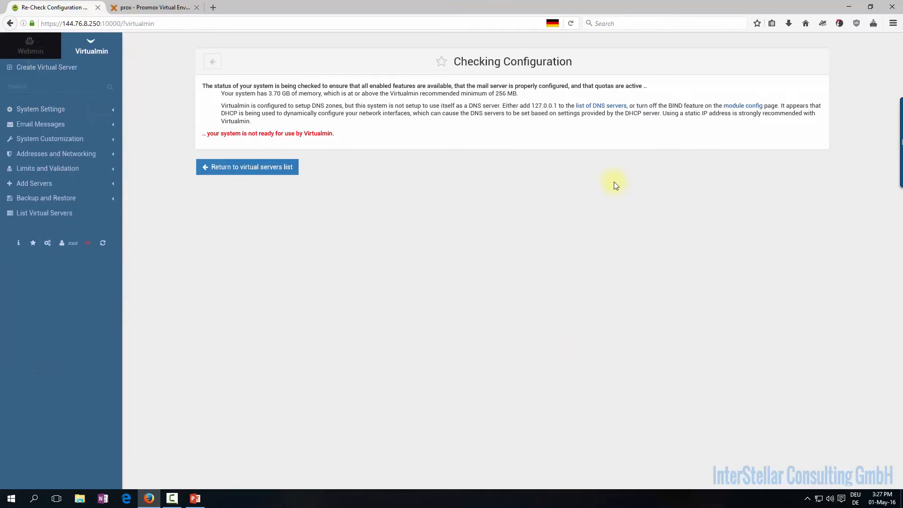
click(271, 123)
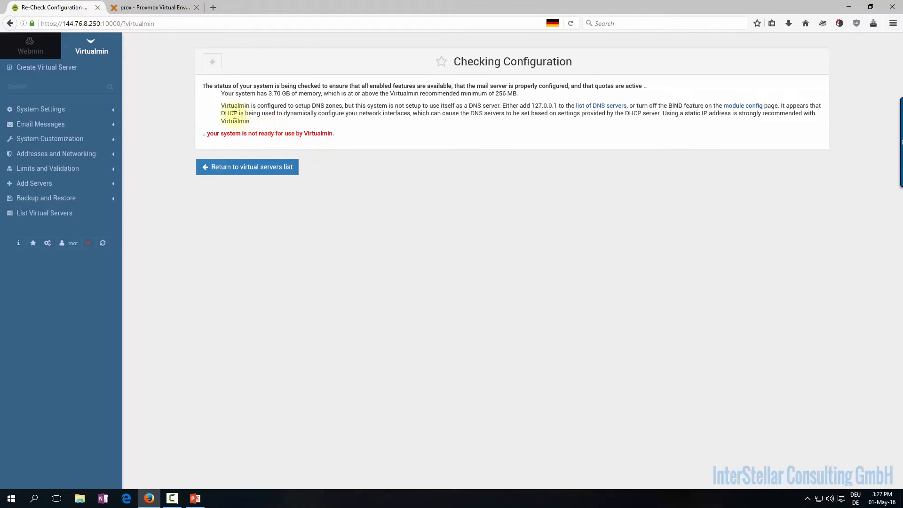
drag(220, 106, 329, 125)
click(331, 132)
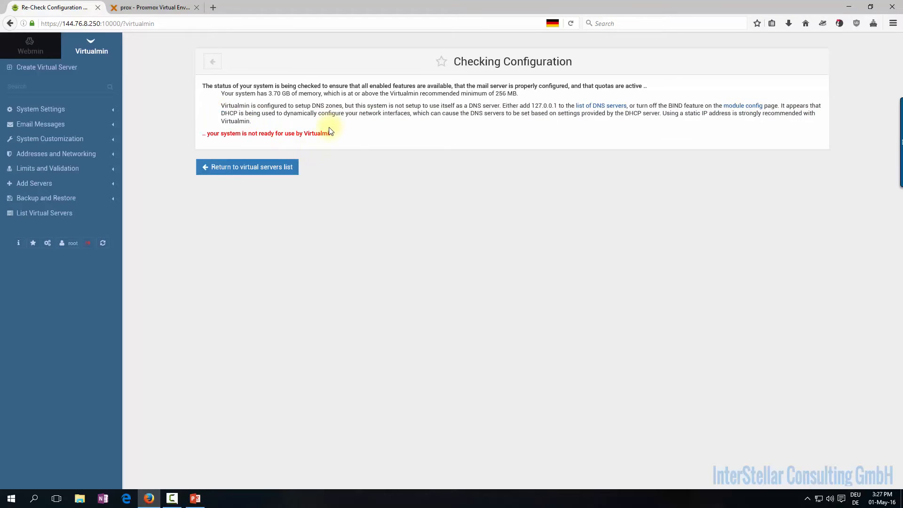
drag(252, 124, 223, 115)
click(264, 126)
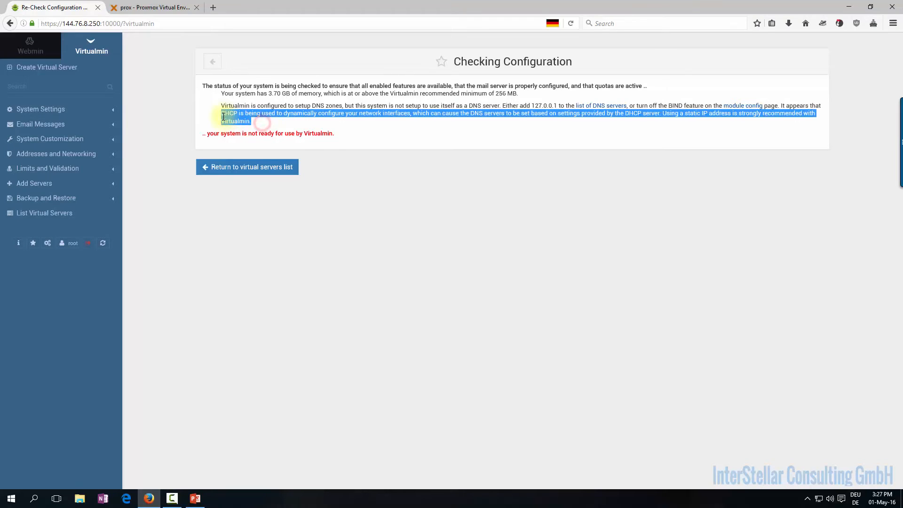
click(258, 123)
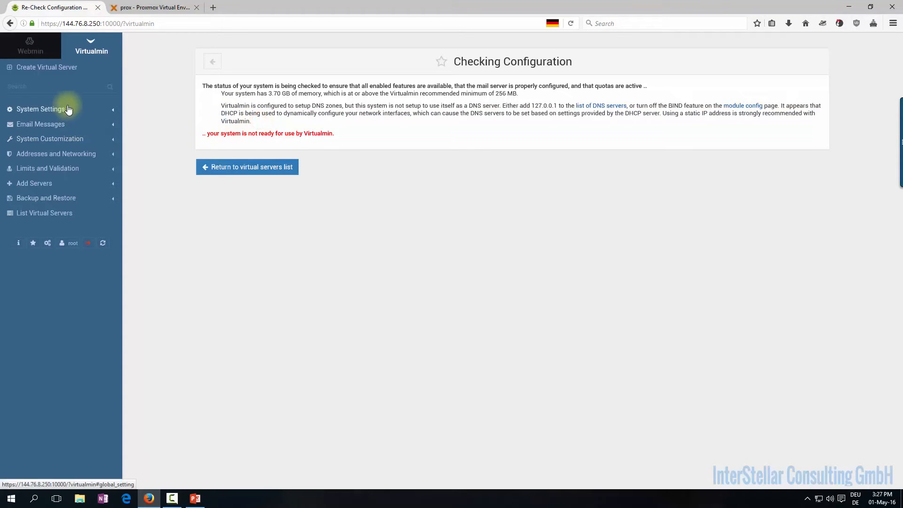
drag(222, 113, 261, 122)
click(258, 120)
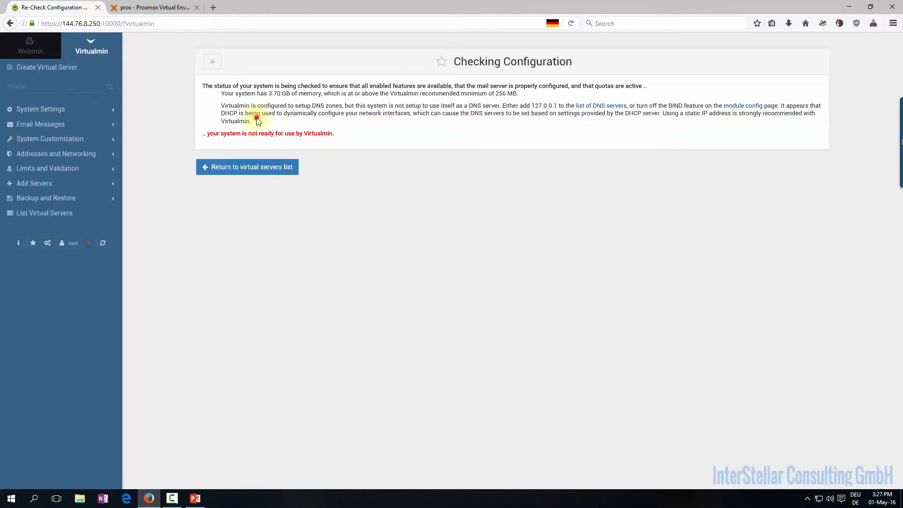
drag(255, 122, 217, 117)
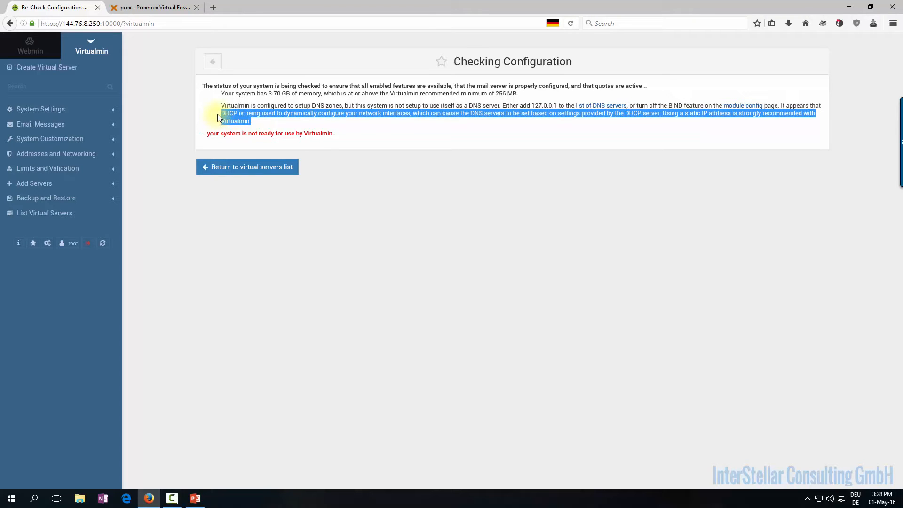
click(31, 46)
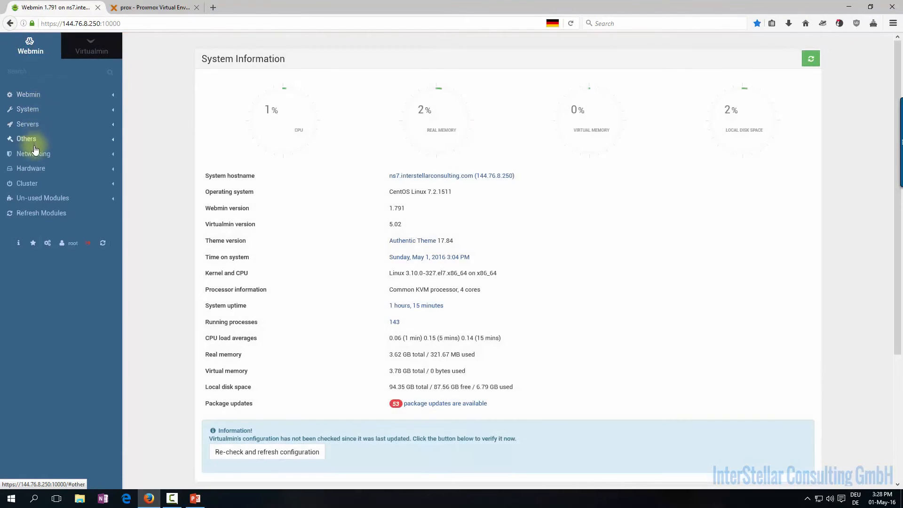
Open Network Interfaces in Network Configuration, review both tabs, and edit ens18's boot-time settings
click(35, 150)
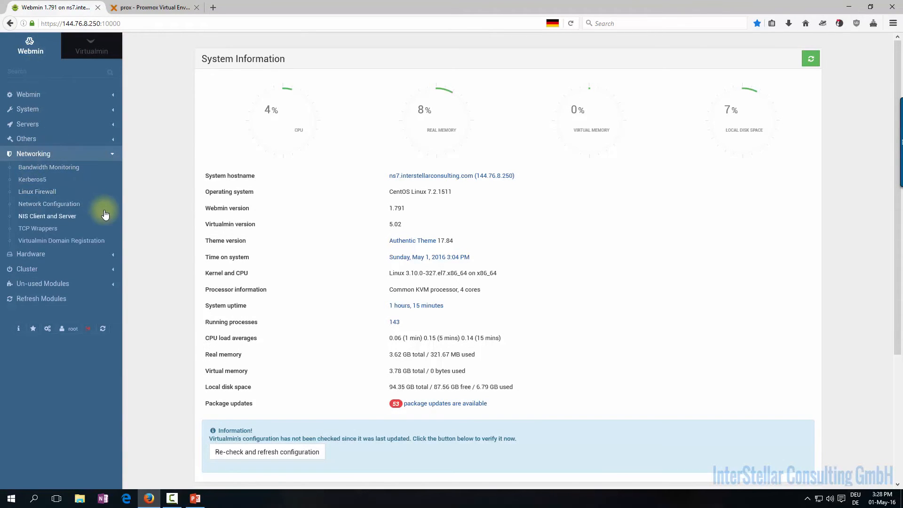
click(64, 205)
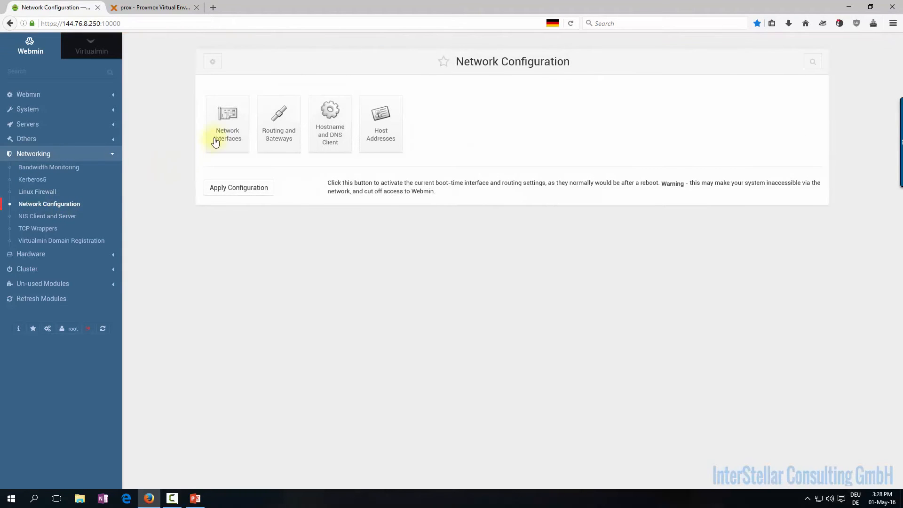
click(215, 142)
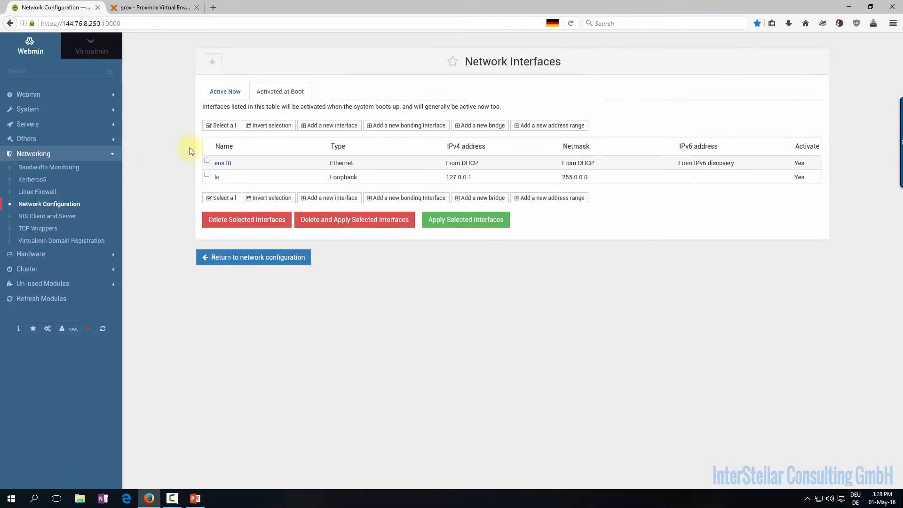
click(224, 96)
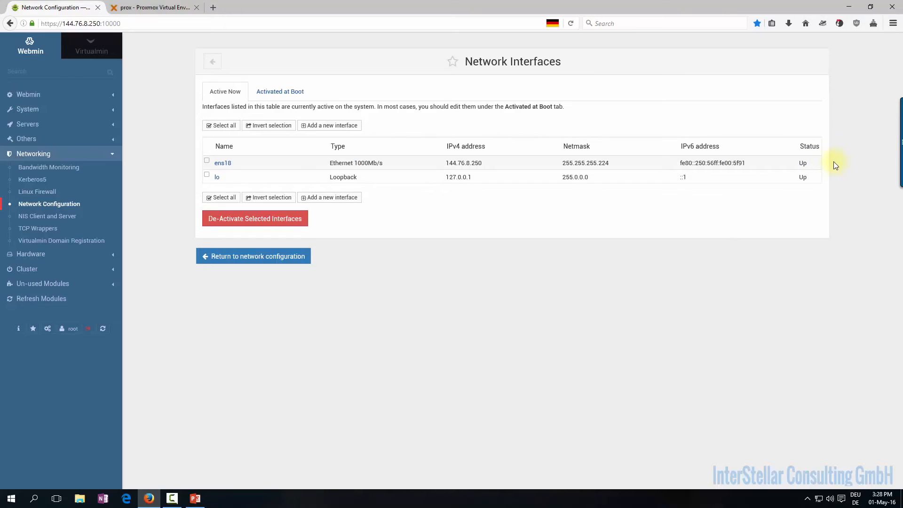
click(263, 94)
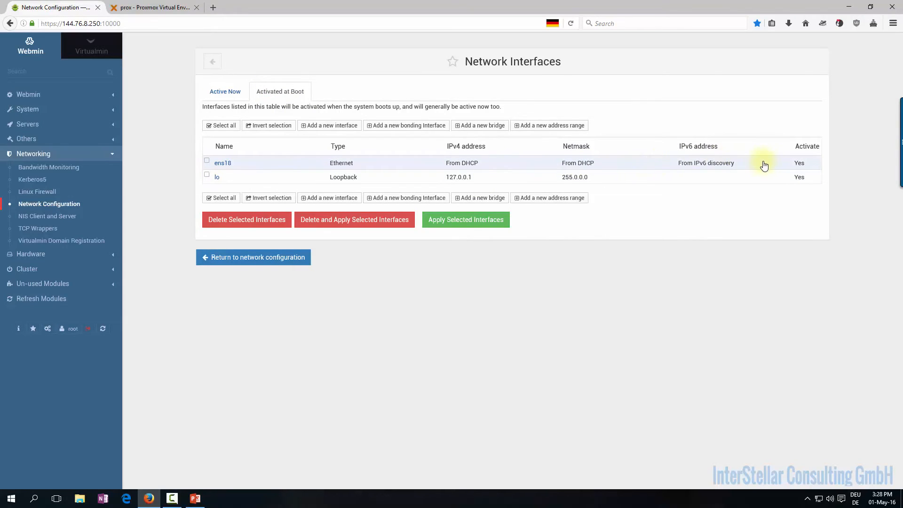
click(221, 163)
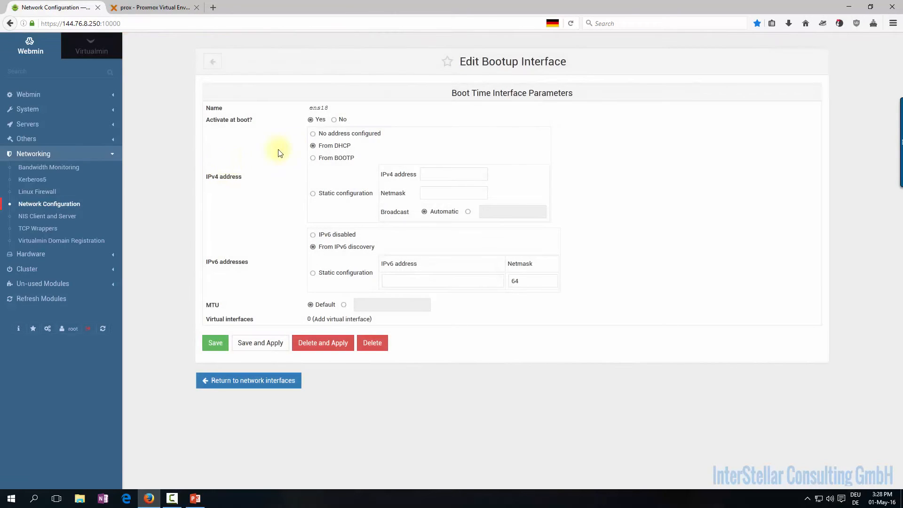
Give ens18 static IPv4 144.76.8.250 with netmask 255.255.255.224 and save
click(312, 193)
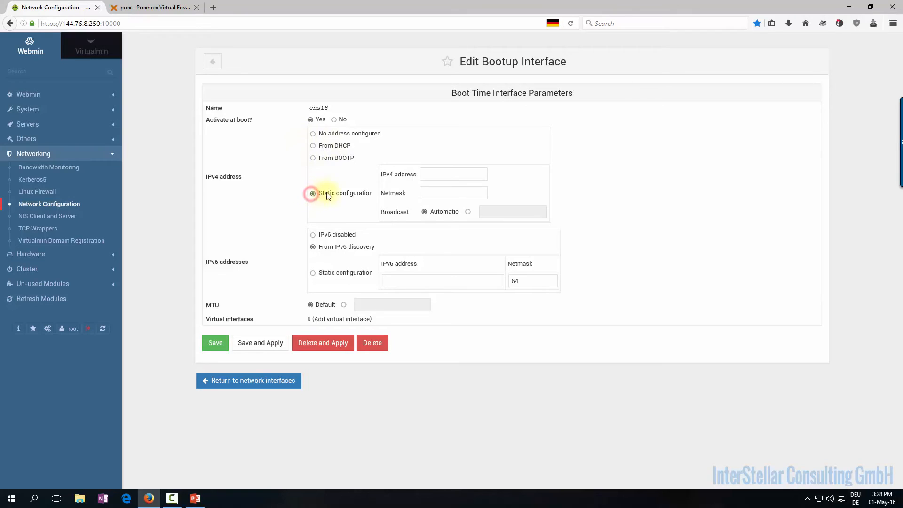
click(456, 174)
text(144)
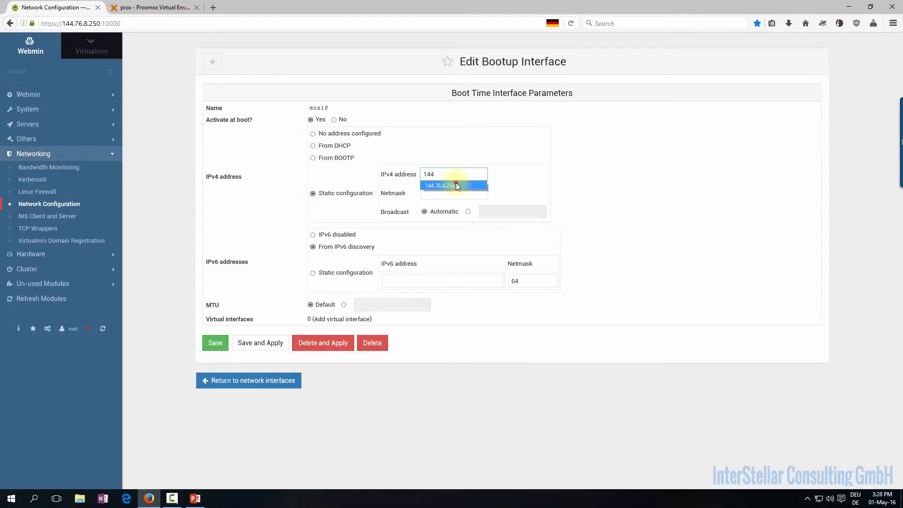
click(456, 183)
click(451, 193)
text(25)
click(450, 204)
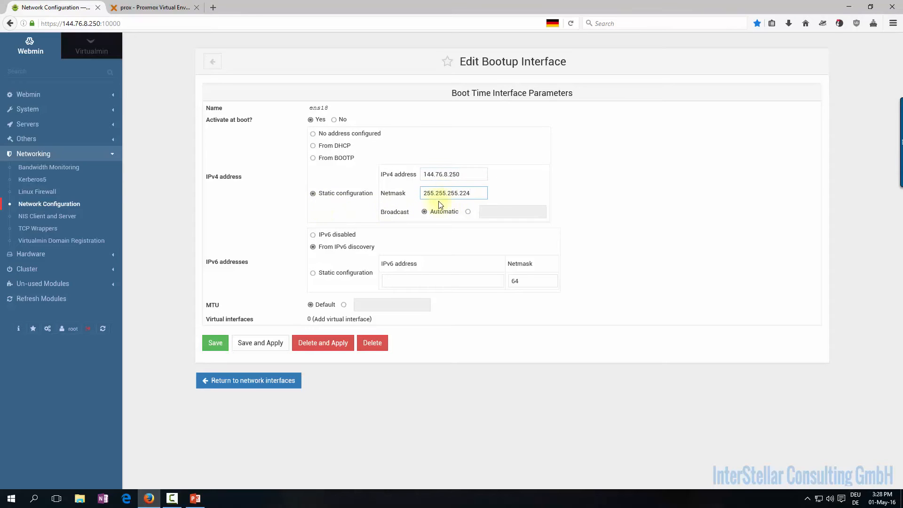
drag(462, 177, 379, 193)
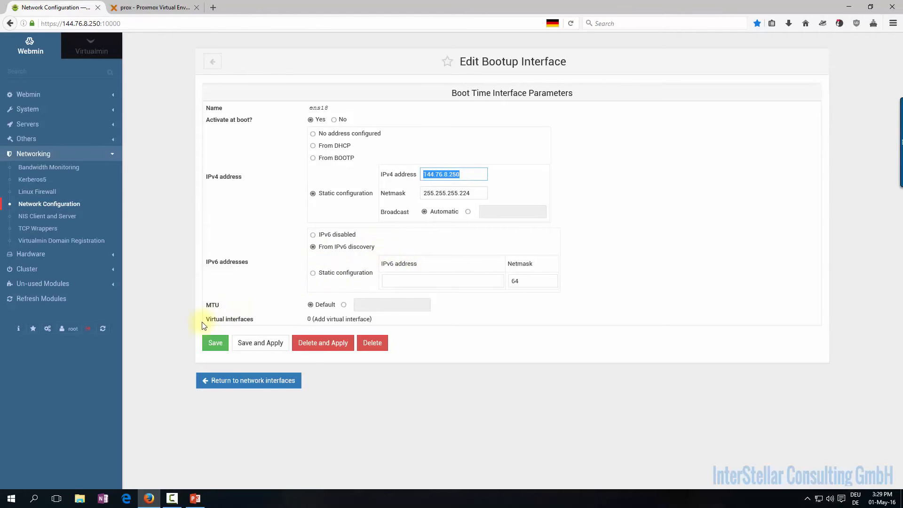
click(214, 342)
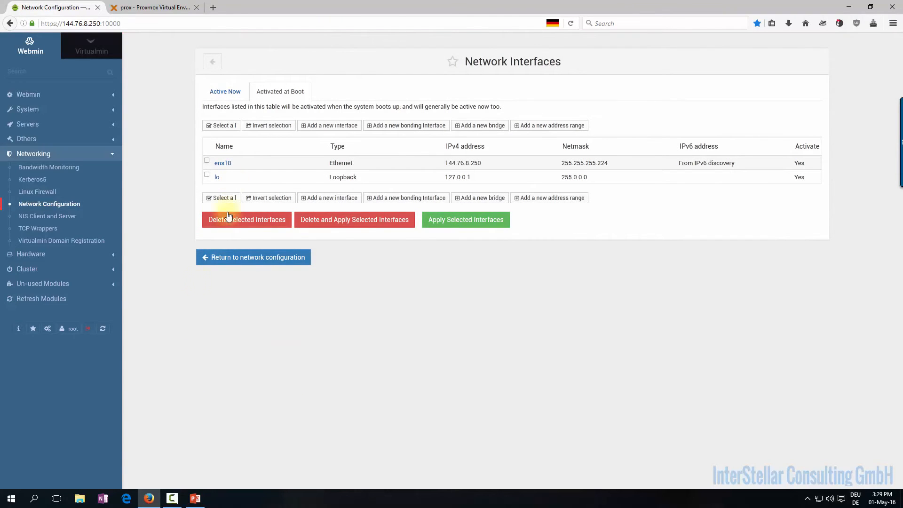
Review the Active Now and Activated at Boot interface lists, then return to Network Configuration
click(230, 94)
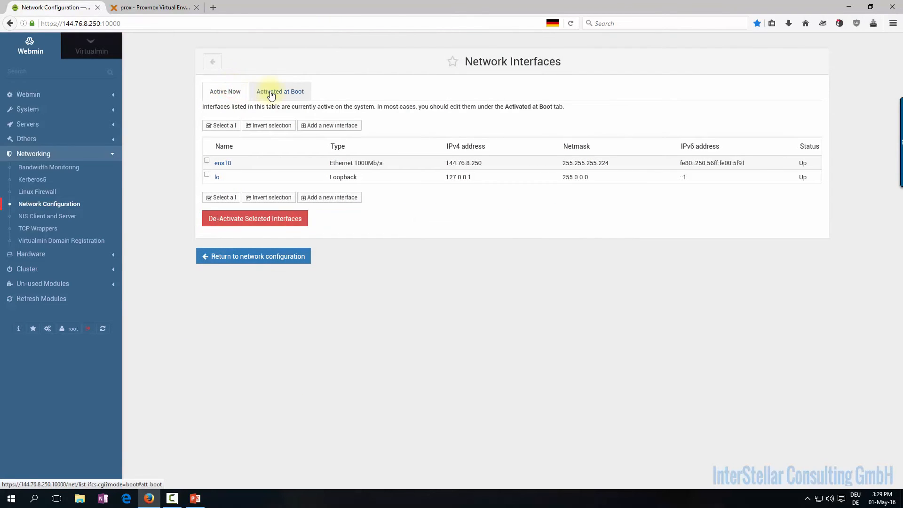
click(270, 94)
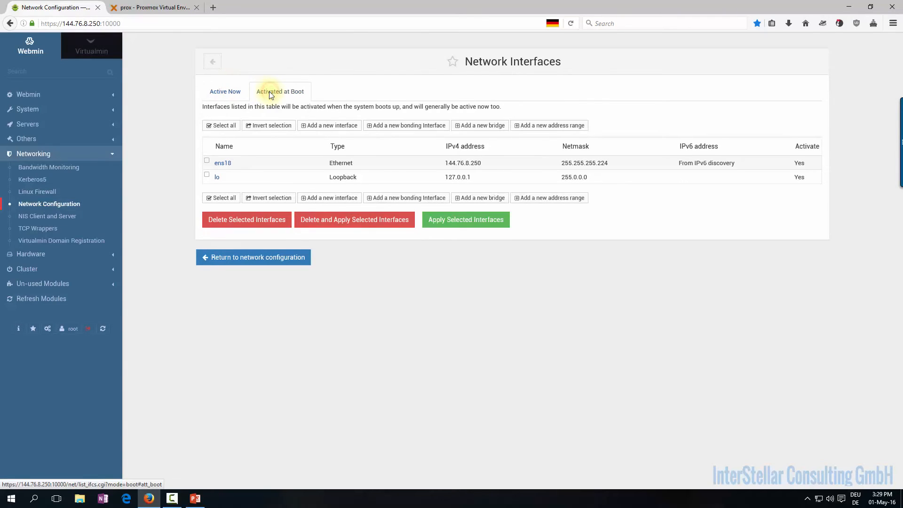
click(61, 204)
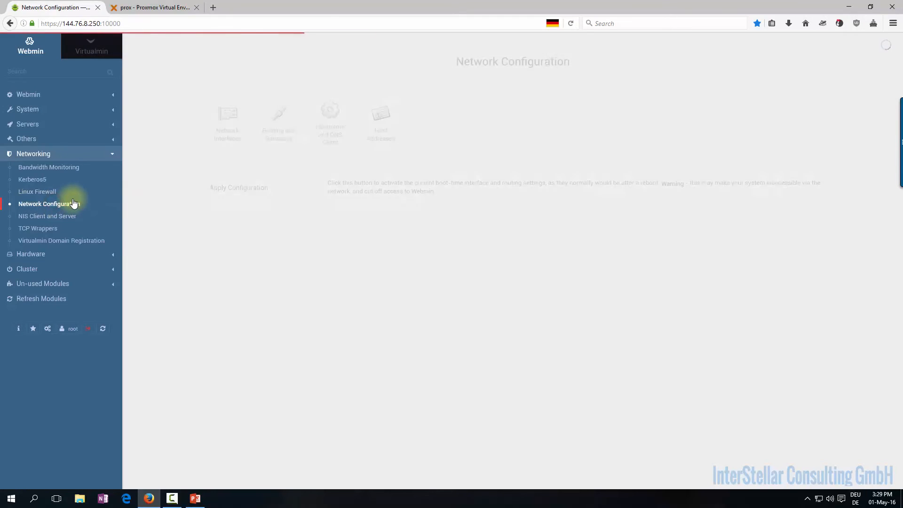
Set boot-time routing to act as router, default route via ens18, gateway 144.76.8.225, and save
click(279, 144)
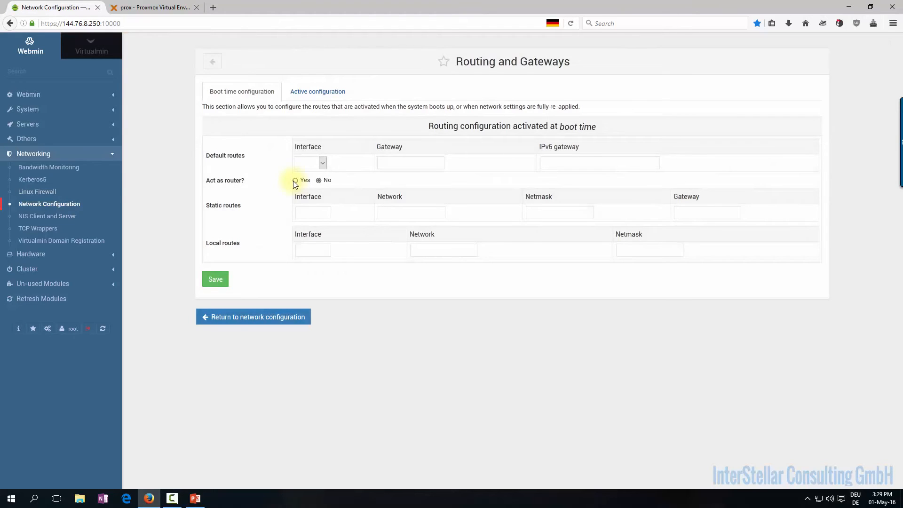
click(317, 92)
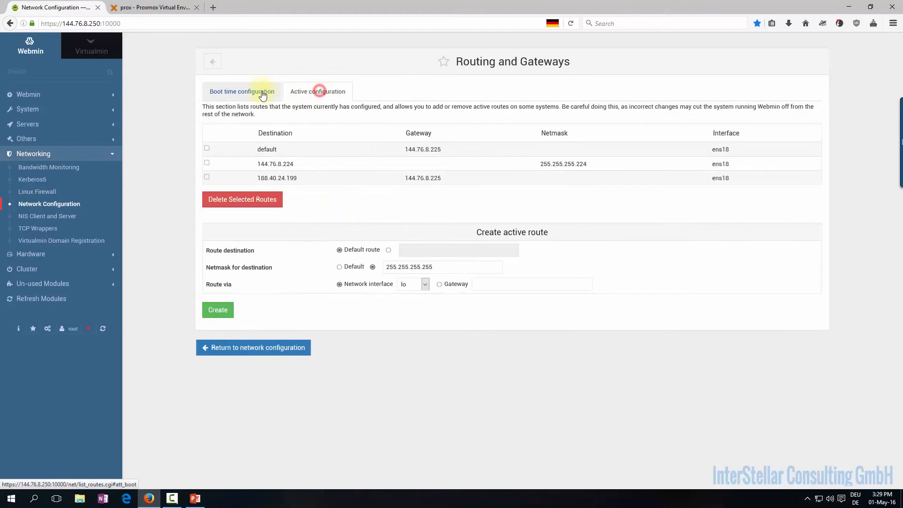
click(262, 93)
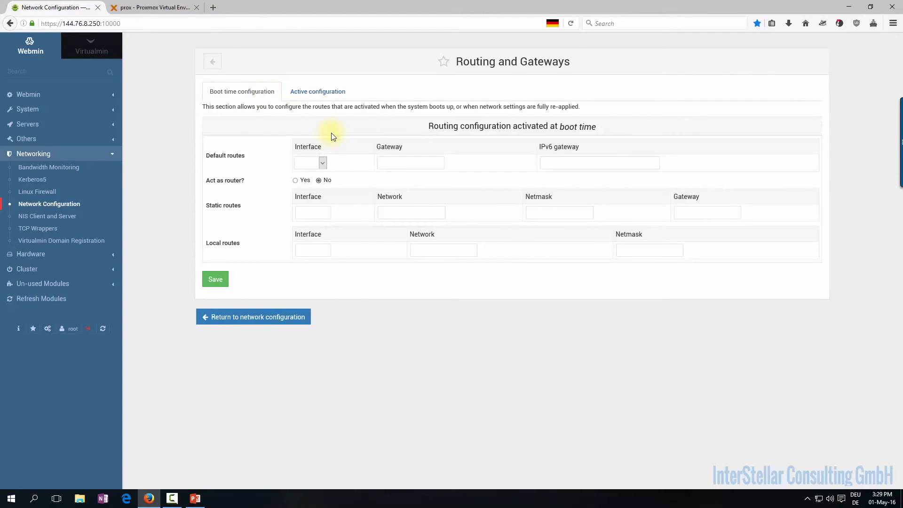
click(295, 180)
click(322, 163)
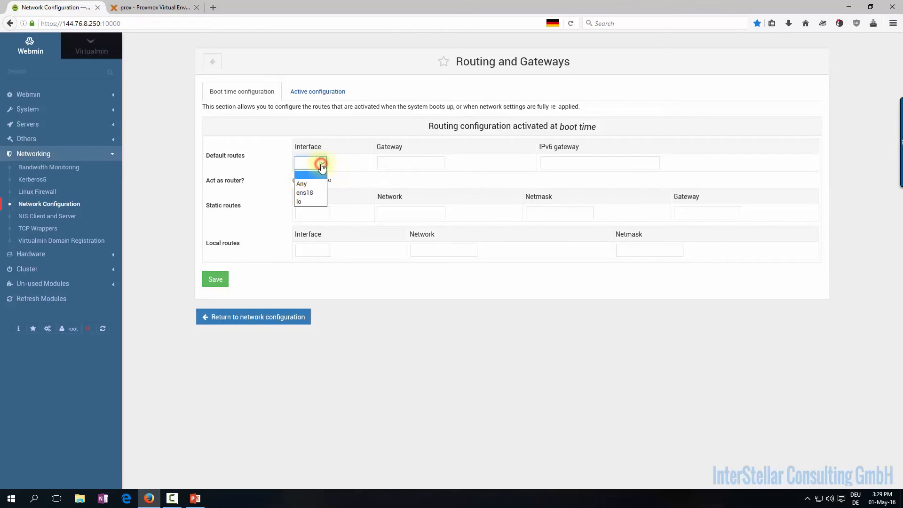
click(313, 193)
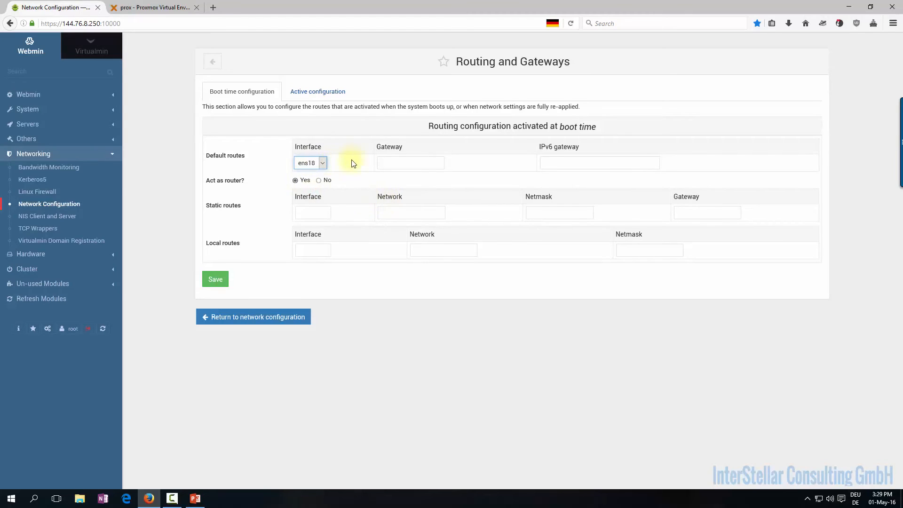
click(423, 166)
text(1)
click(416, 176)
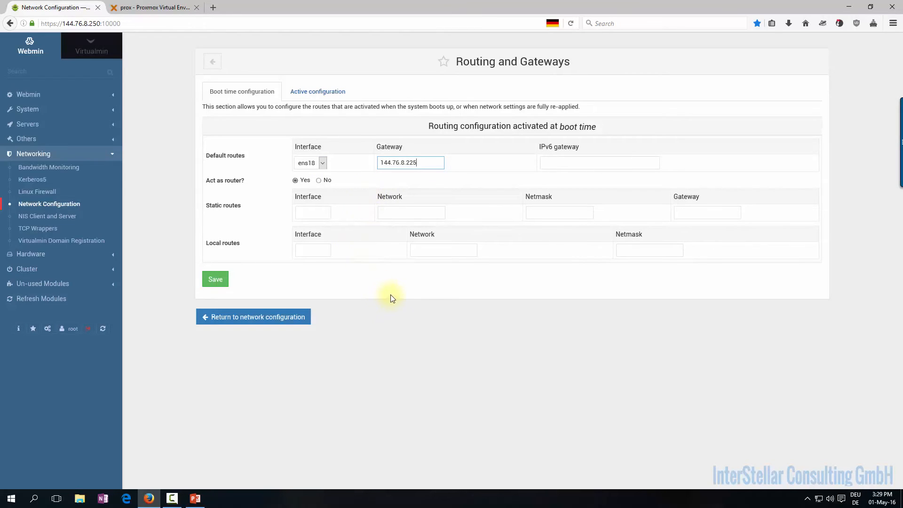
click(215, 279)
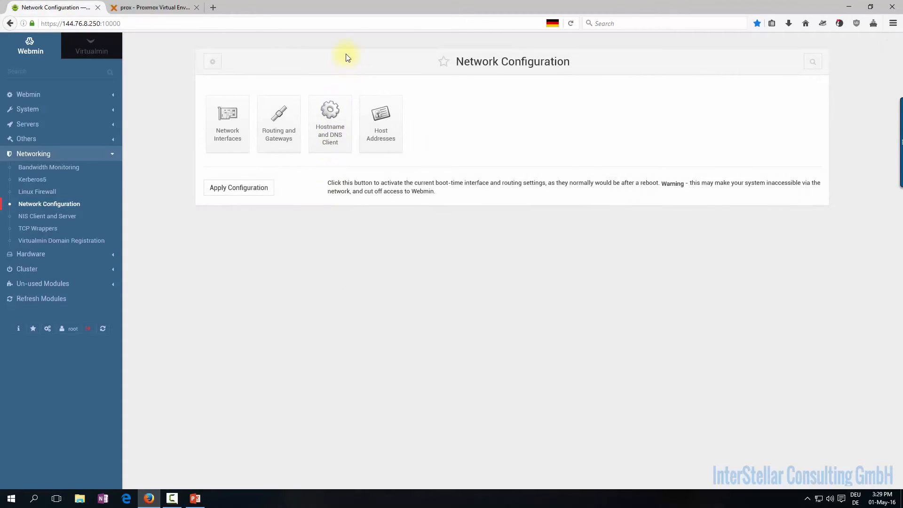
Remove localhost4 and localhost4.localdomain4 from the 127.0.0.1 host entry and save
click(339, 115)
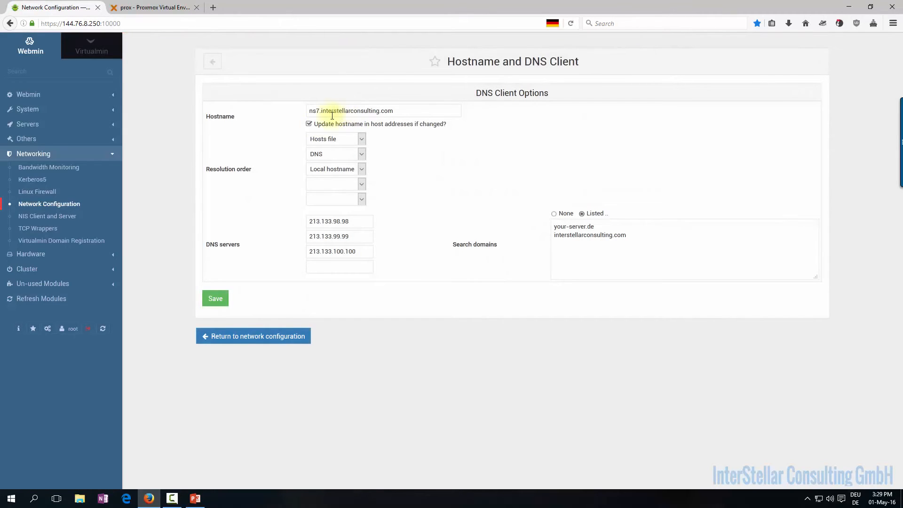
click(214, 64)
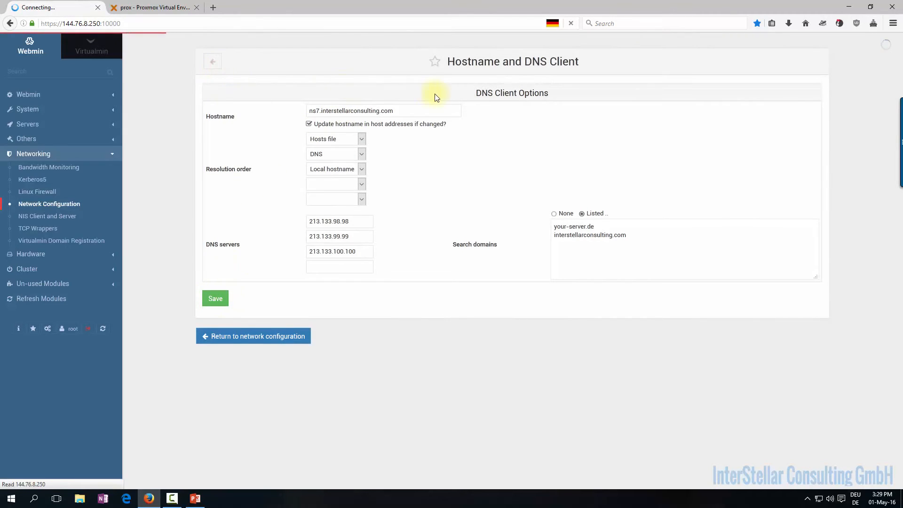
click(381, 123)
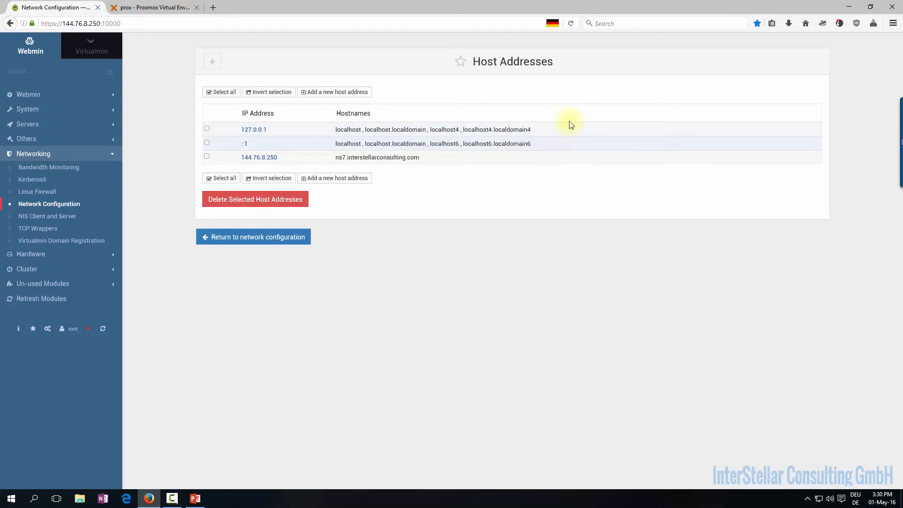
click(253, 130)
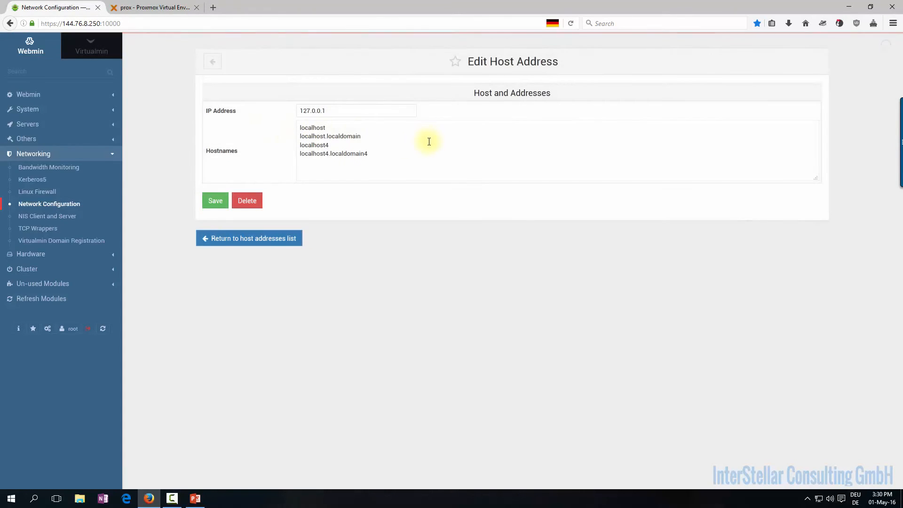
drag(412, 156, 285, 149)
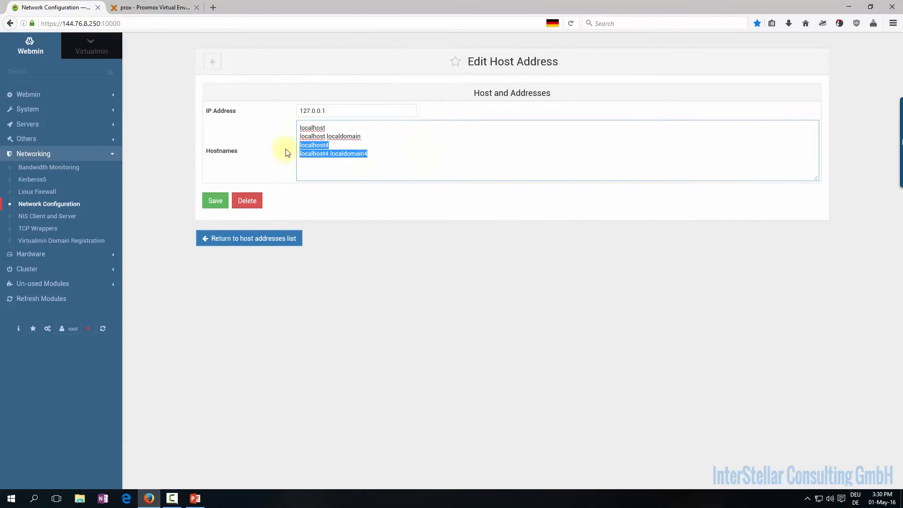
key(Delete)
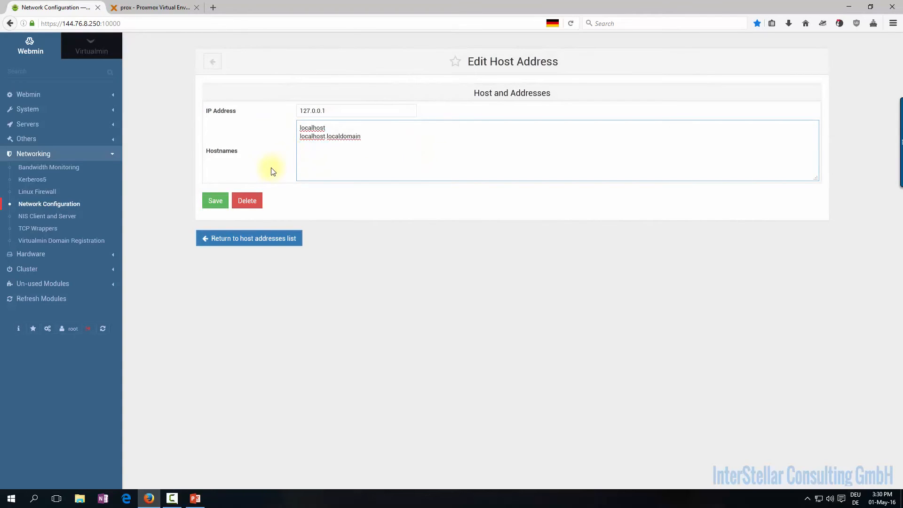
click(216, 202)
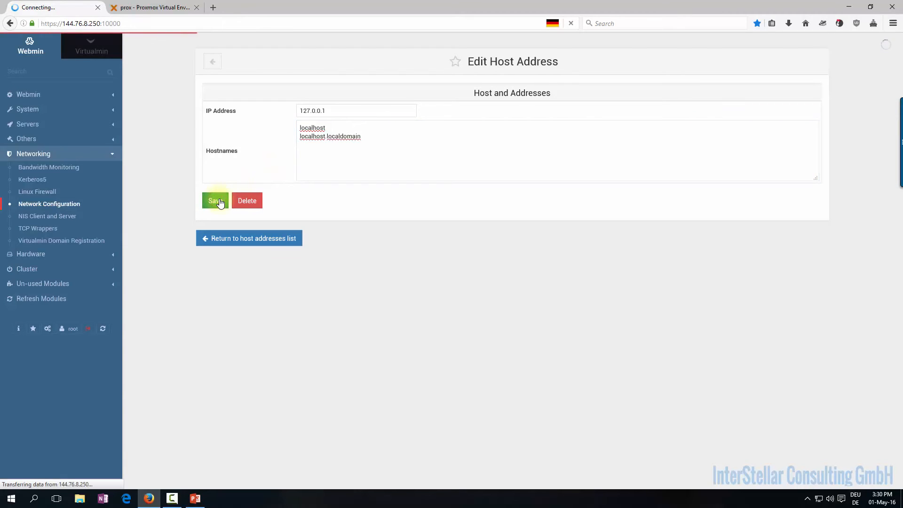
Add ns7 as a second hostname for 144.76.8.250 alongside ns7.interstellarconsulting.com and save
click(259, 158)
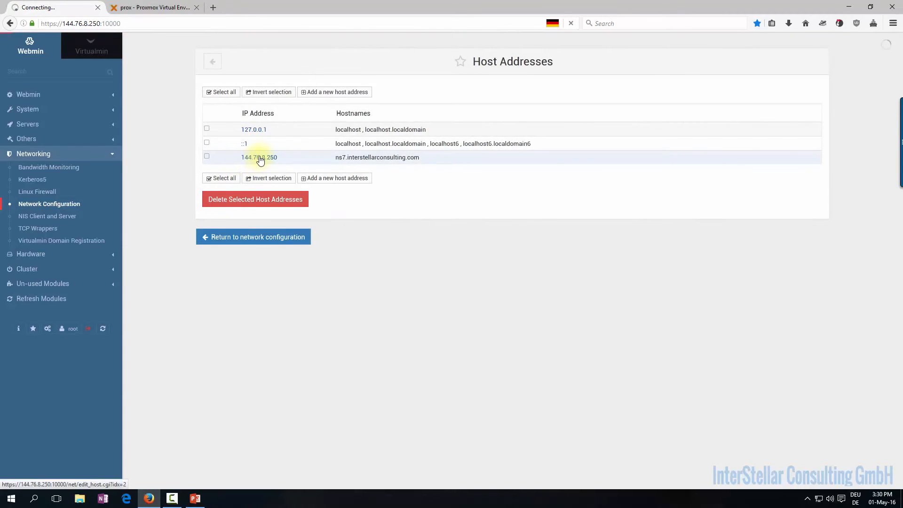
click(427, 130)
key(Return)
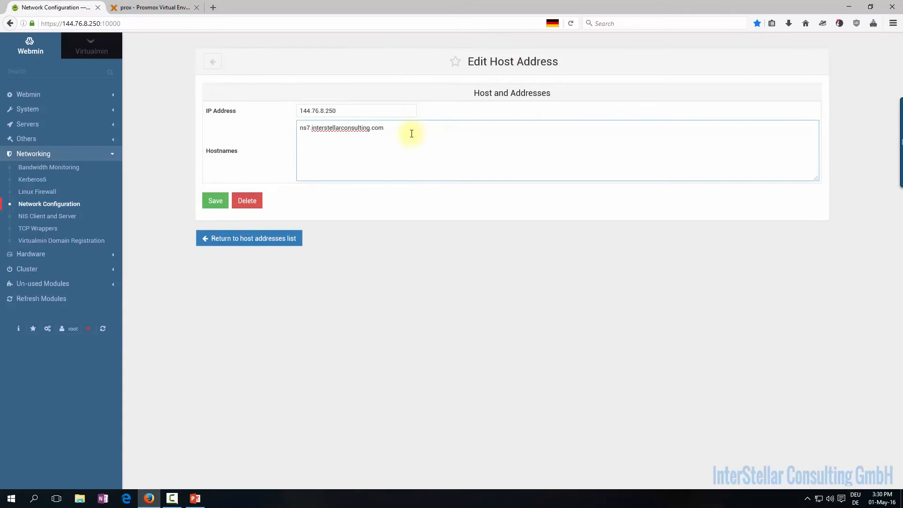
text(ns7)
key(ctrl+a)
drag(327, 137, 277, 141)
drag(388, 132, 282, 133)
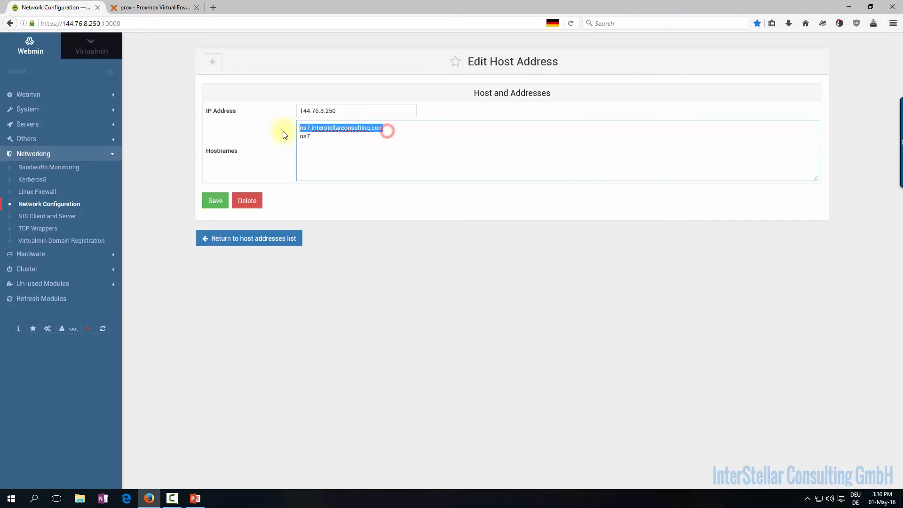
click(216, 202)
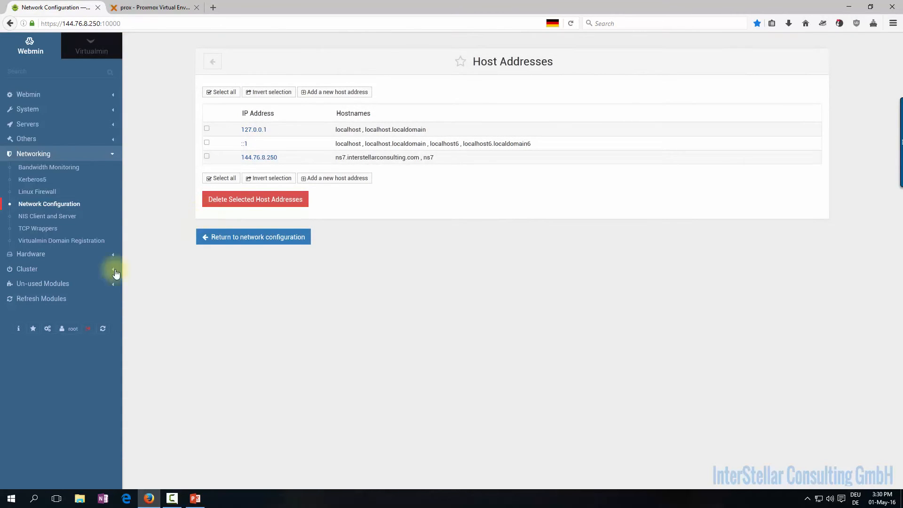
click(17, 328)
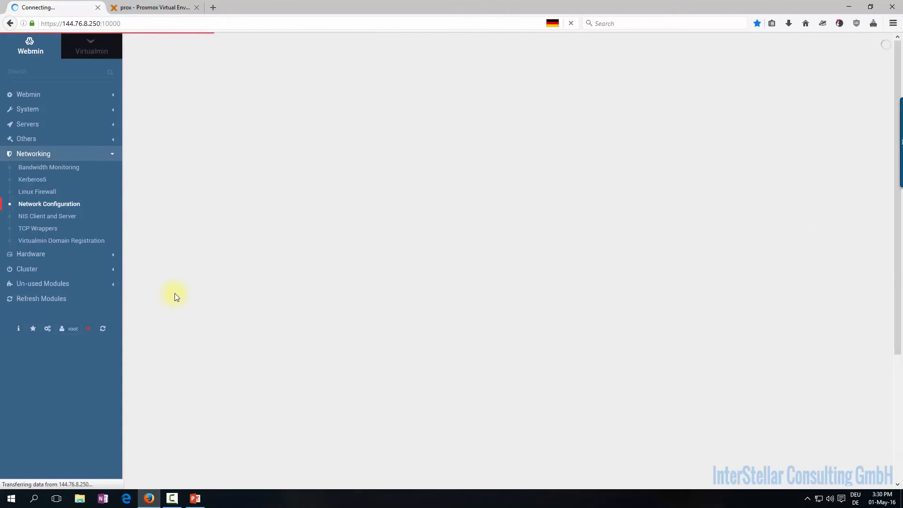
Re-check and refresh the Virtualmin configuration from System Information
scroll(174, 296, down, 3)
scroll(176, 296, down, 2)
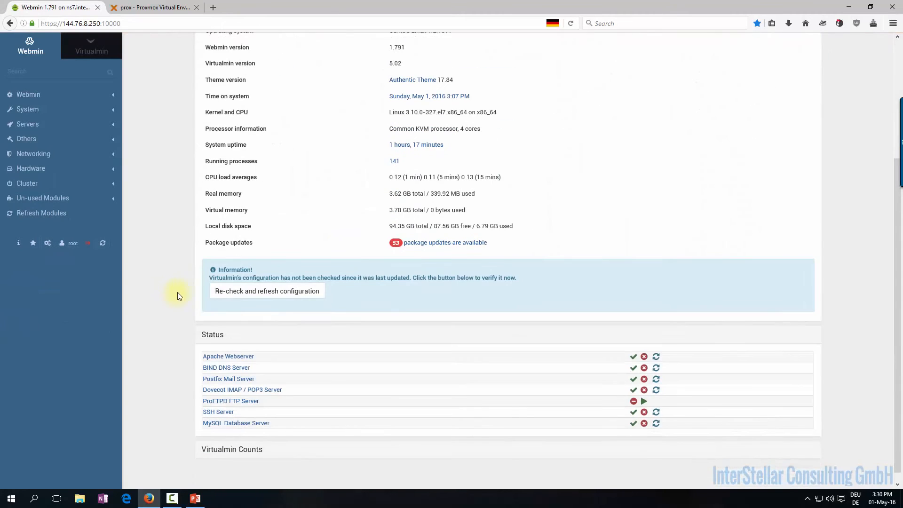
click(226, 291)
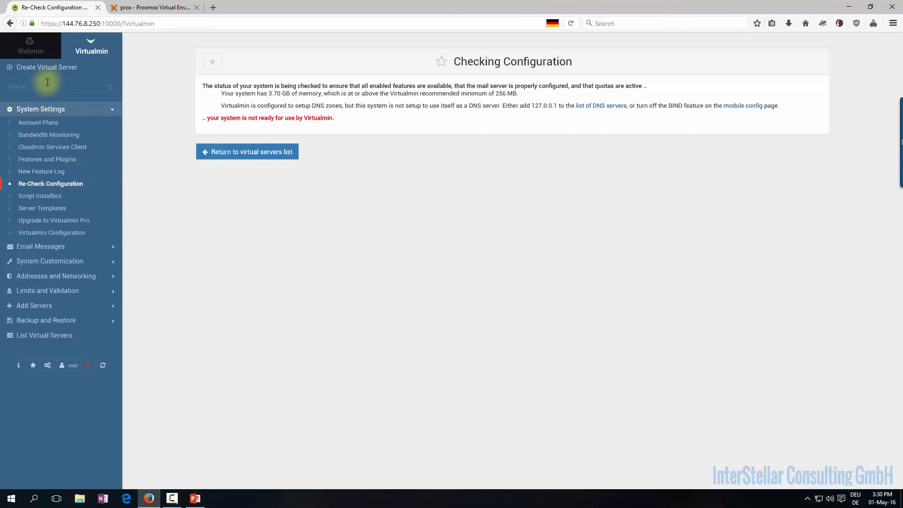
Switch to the Webmin menu and open Networking > Network Configuration
click(29, 45)
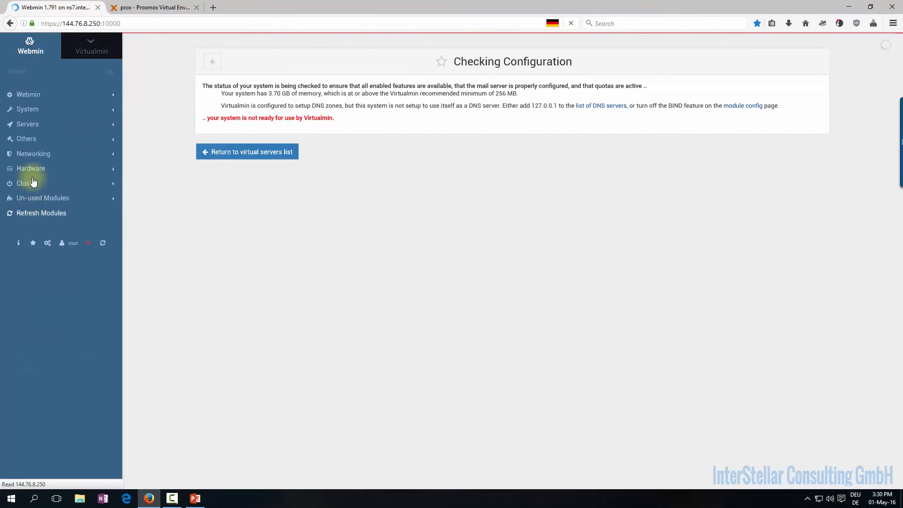
click(32, 153)
click(39, 207)
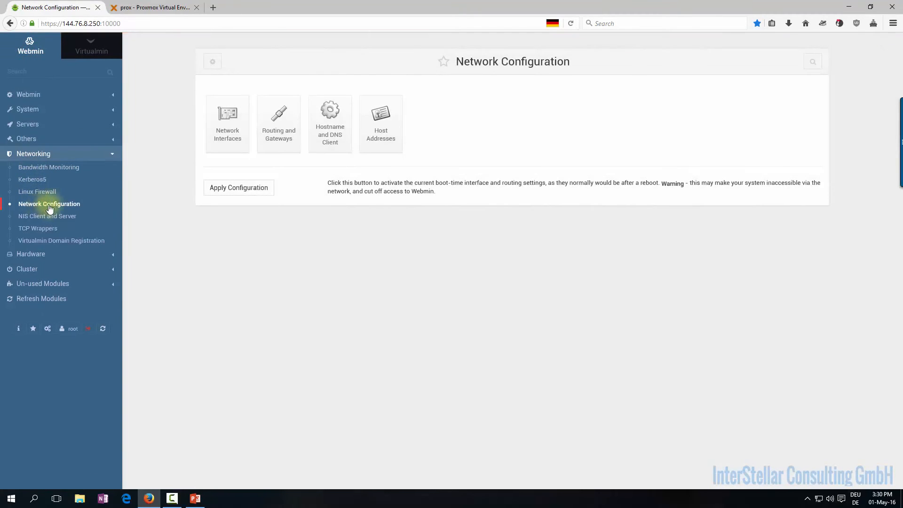
Apply the boot-time network configuration and re-run the Virtualmin configuration check
click(224, 190)
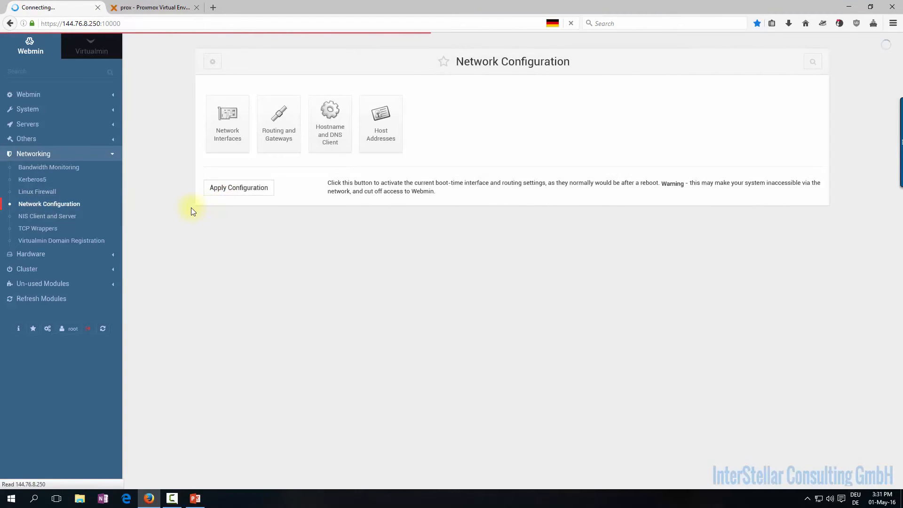
click(19, 328)
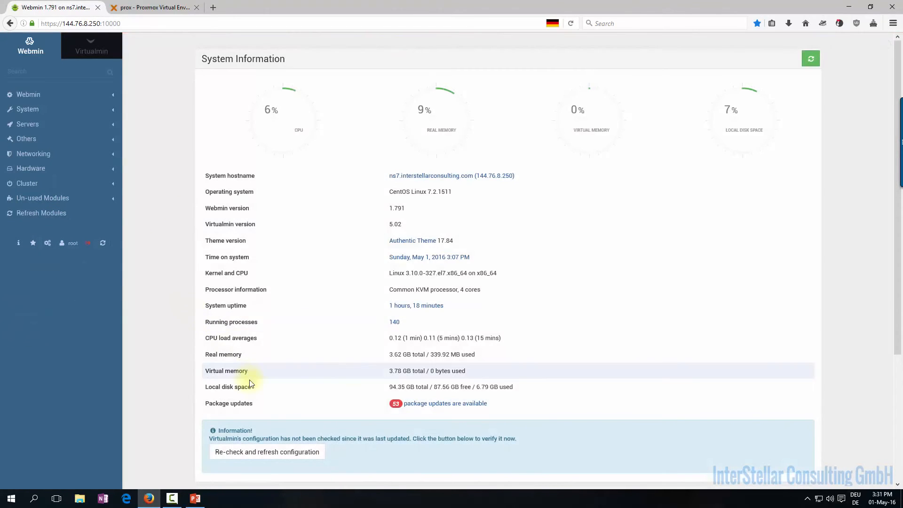
click(254, 450)
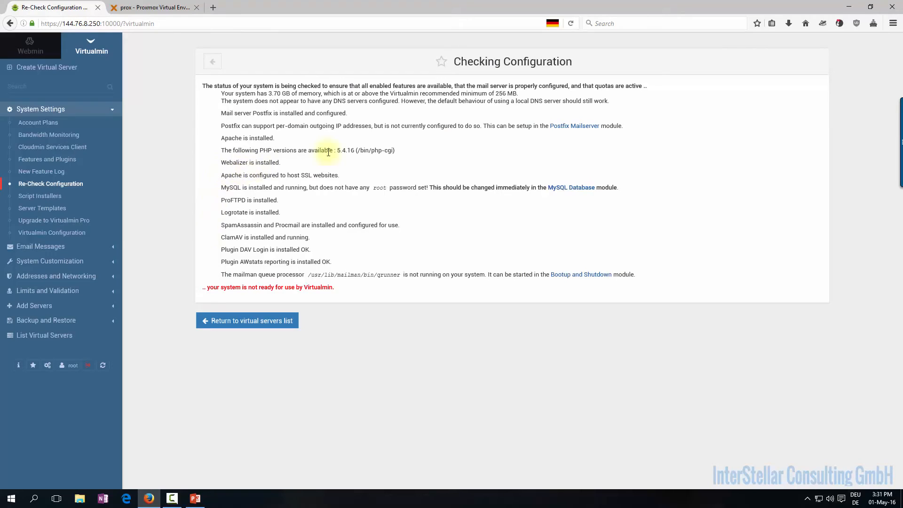
Highlight the DNS, Apache, ProFTPD and mailman queue lines in the check results
drag(627, 101, 218, 108)
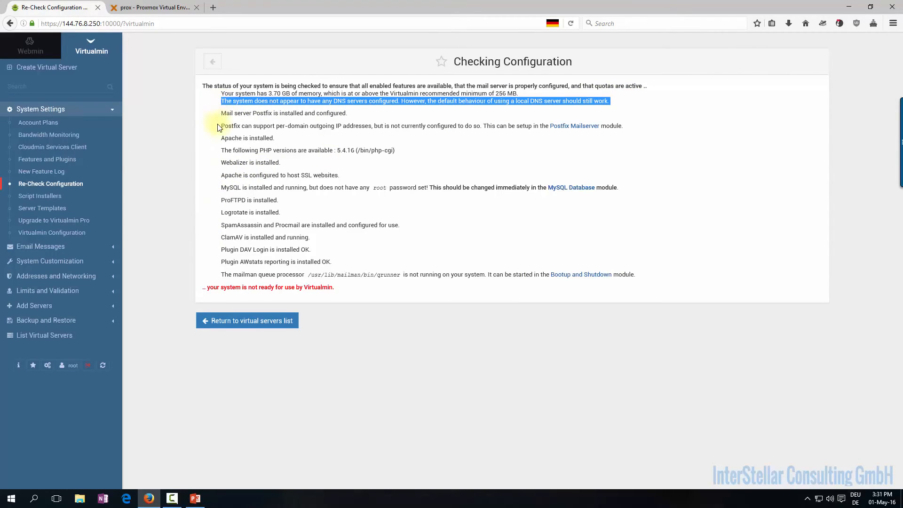
drag(217, 137, 299, 140)
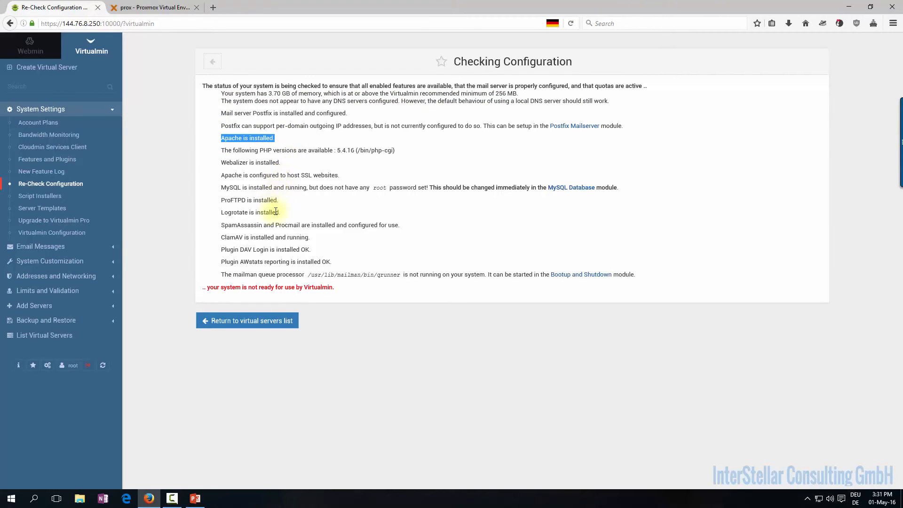
drag(298, 203, 221, 202)
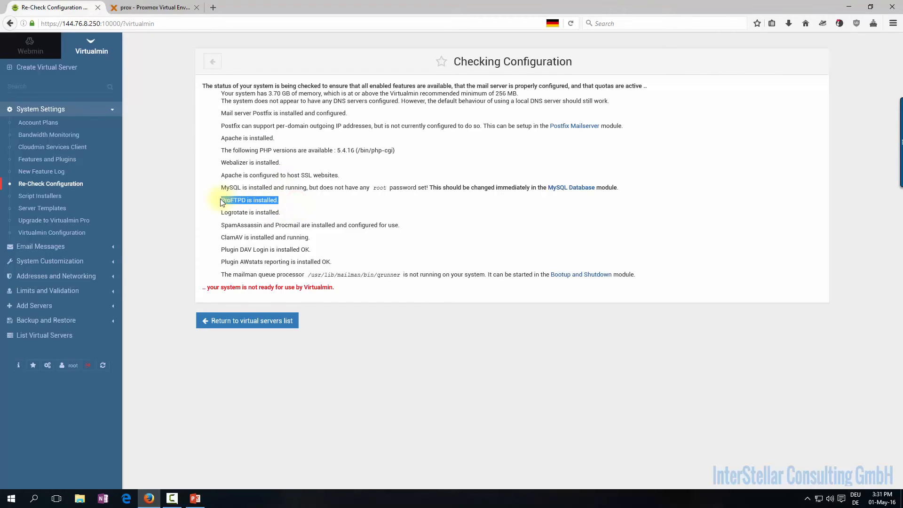
drag(281, 200, 221, 198)
drag(221, 275, 245, 274)
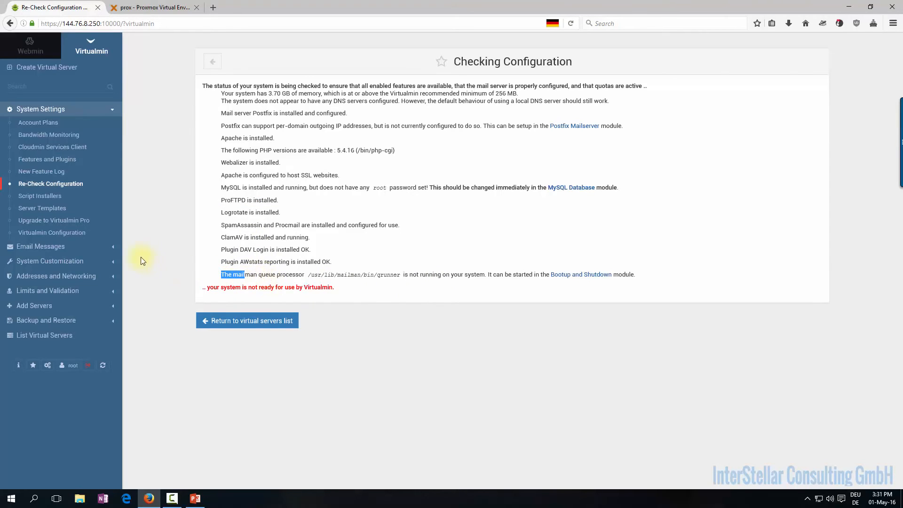
click(40, 109)
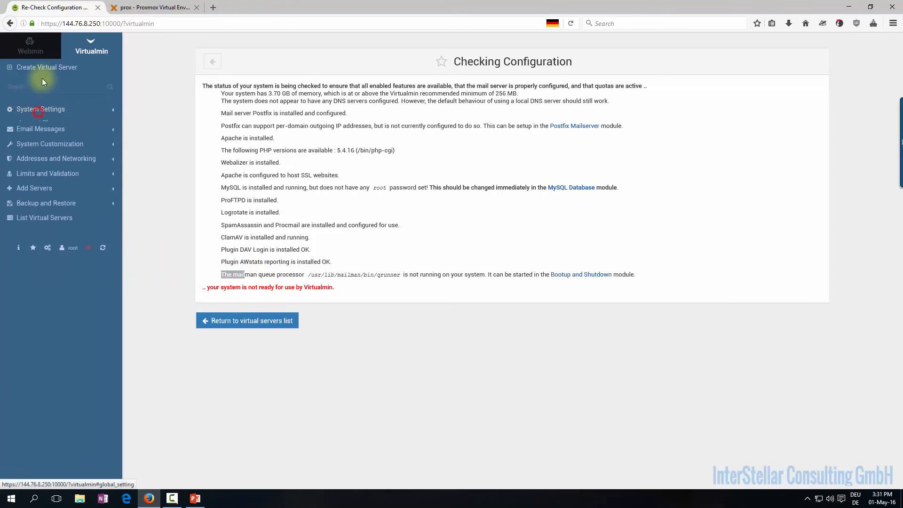
Uncheck the Mailman plugin under System Settings > Features and Plugins and save
click(40, 51)
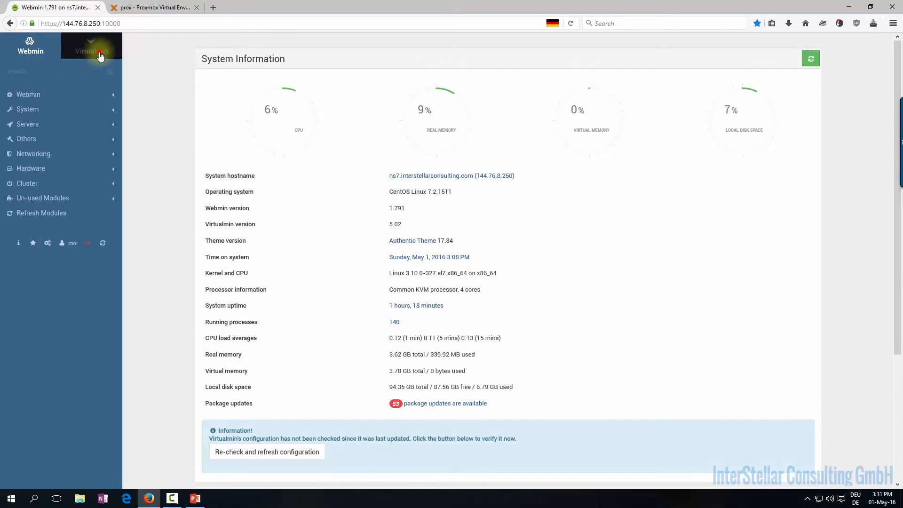
click(100, 56)
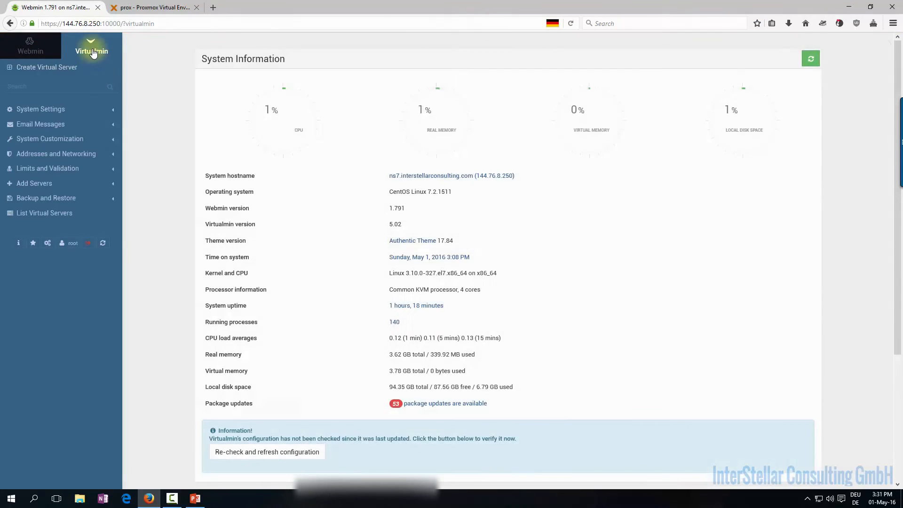
click(46, 109)
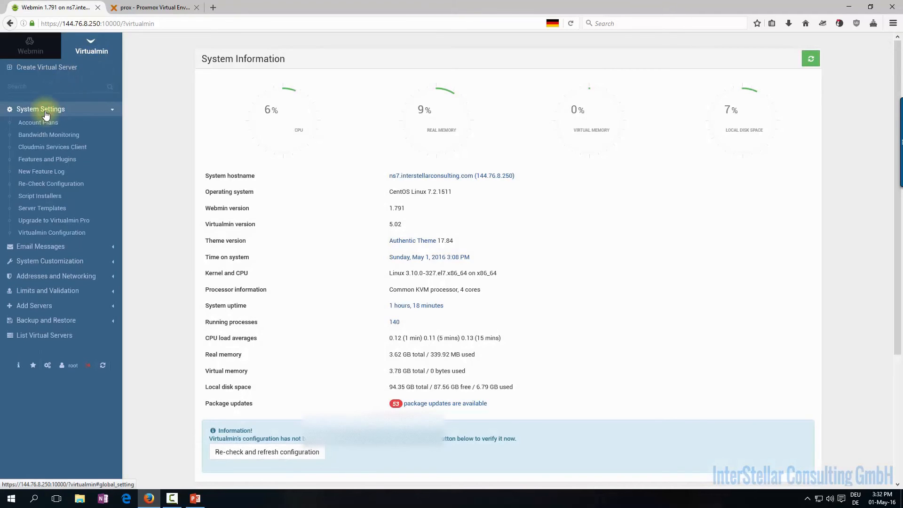
click(66, 160)
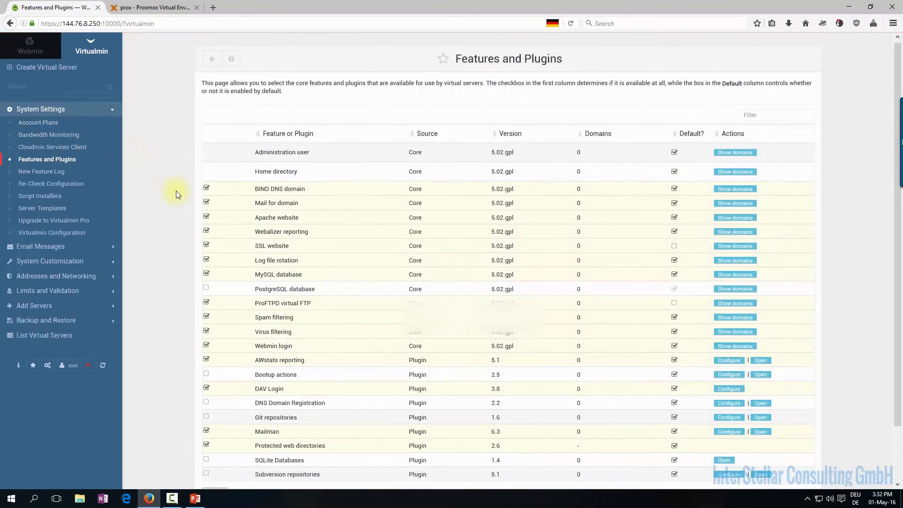
scroll(176, 190, down, 3)
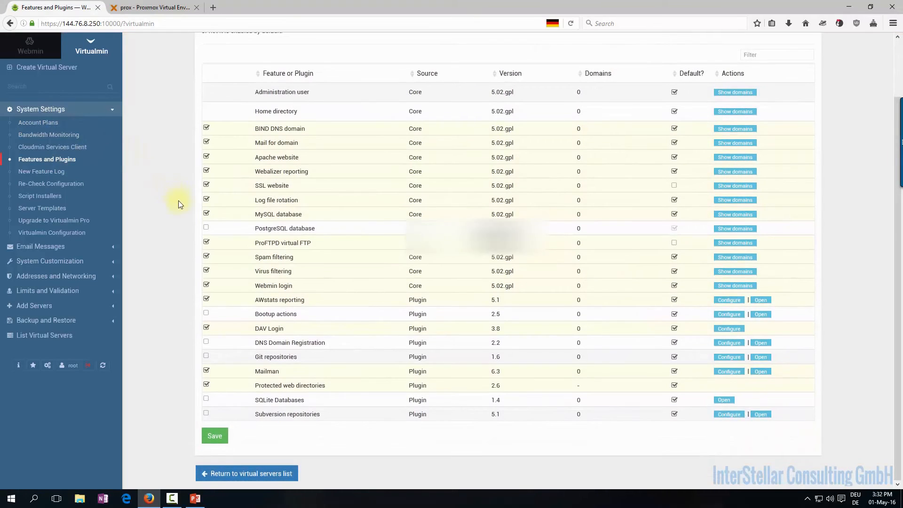
click(205, 370)
scroll(171, 313, up, 3)
scroll(171, 312, down, 3)
click(215, 436)
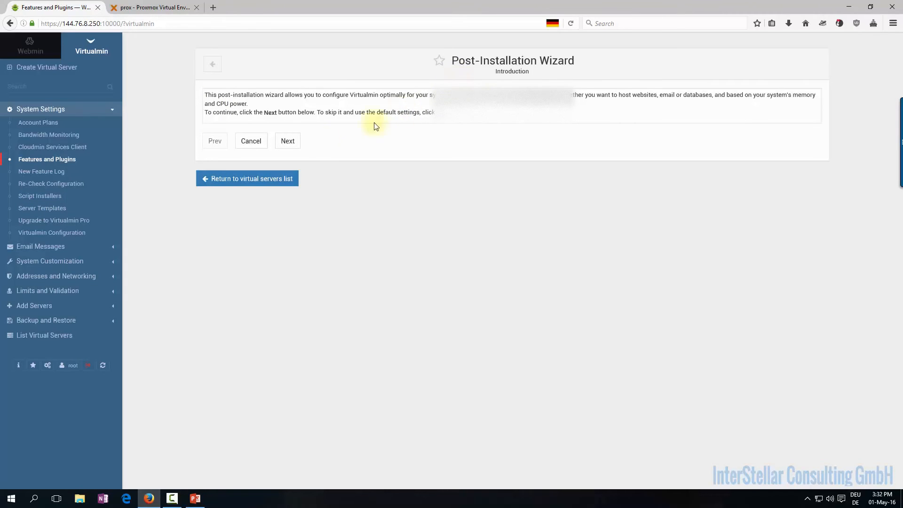
Start the wizard and choose to preload Virtualmin libraries
click(289, 141)
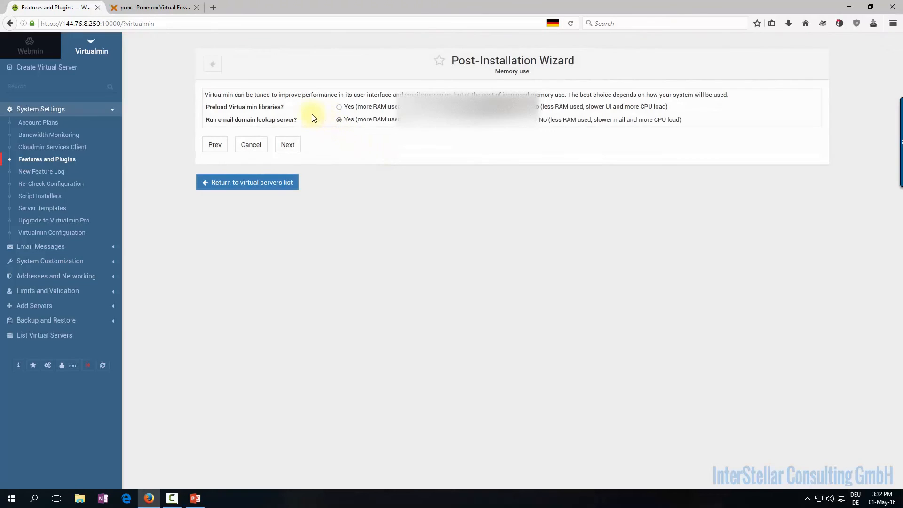
click(339, 107)
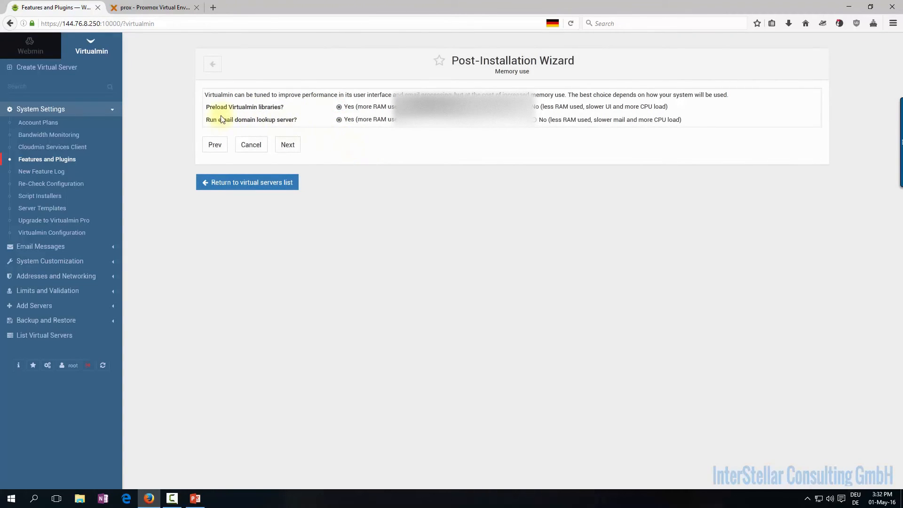
click(288, 150)
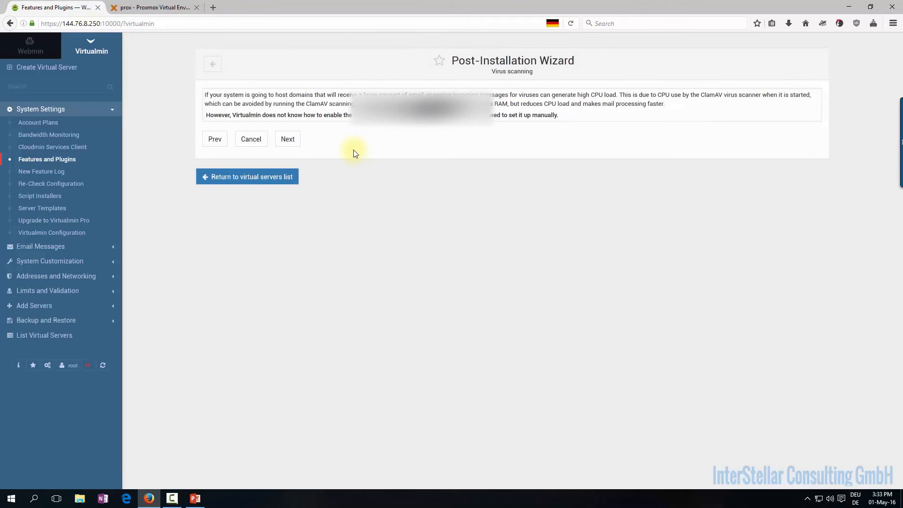
Enable the SpamAssassin filter, keep MySQL on and PostgreSQL off, and submit the MySQL password page
click(288, 140)
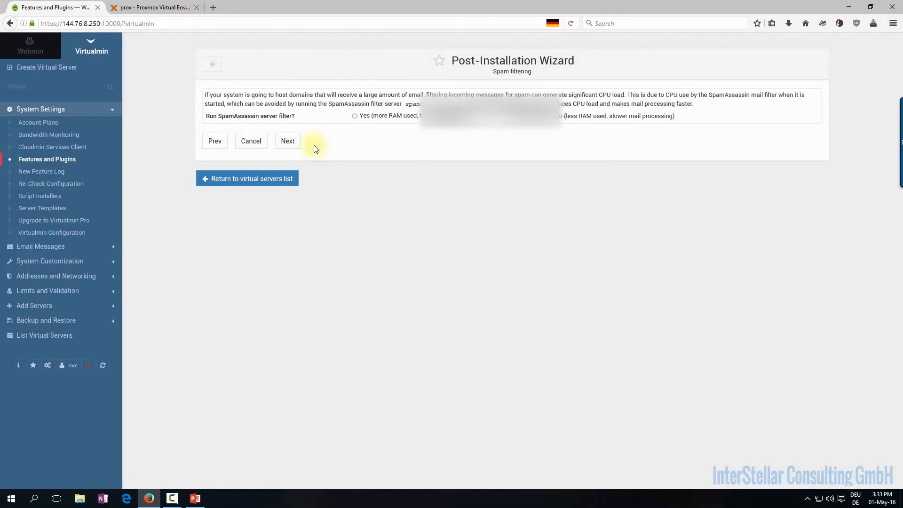
click(355, 116)
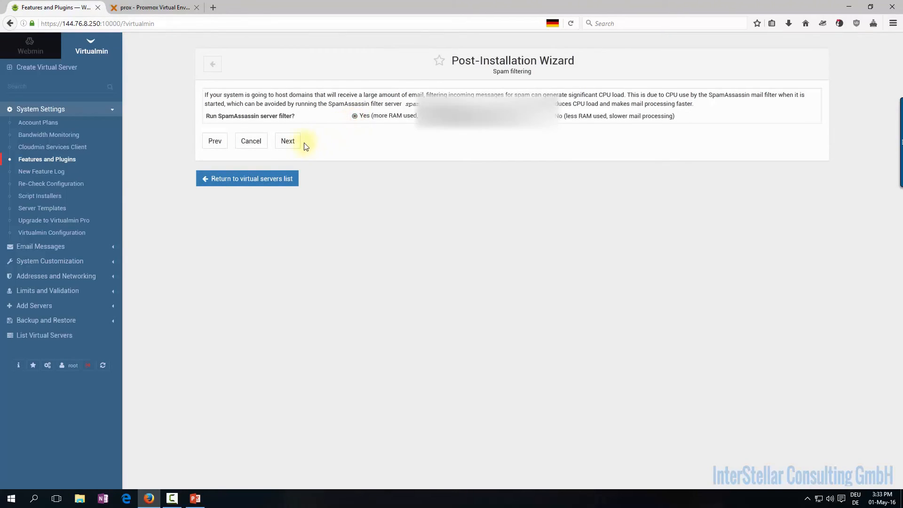
click(288, 141)
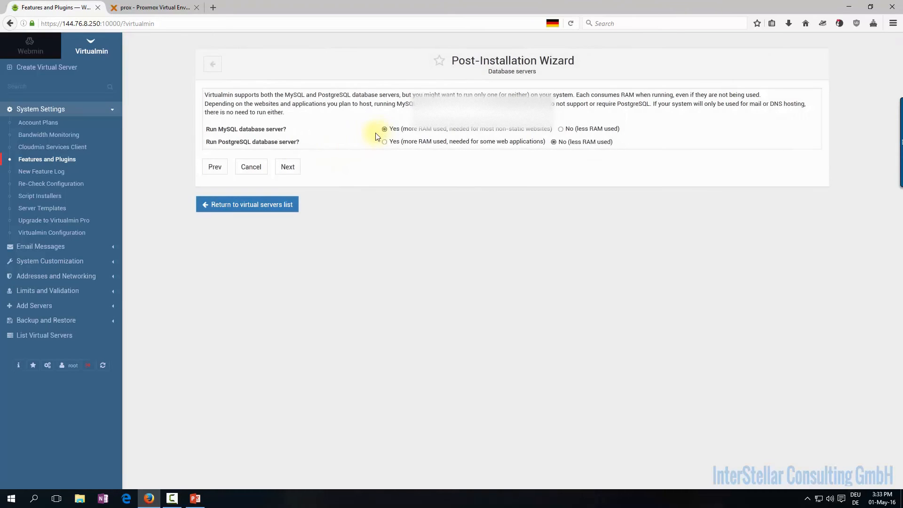
click(294, 165)
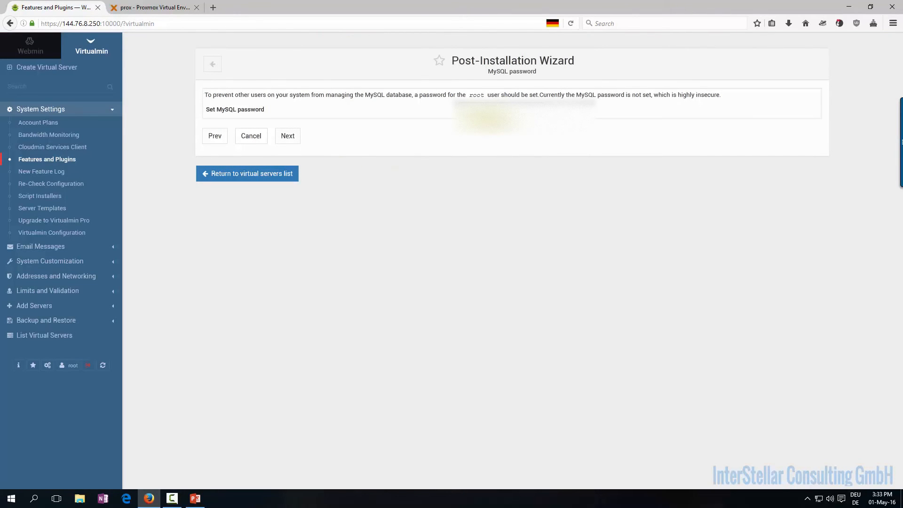
click(287, 137)
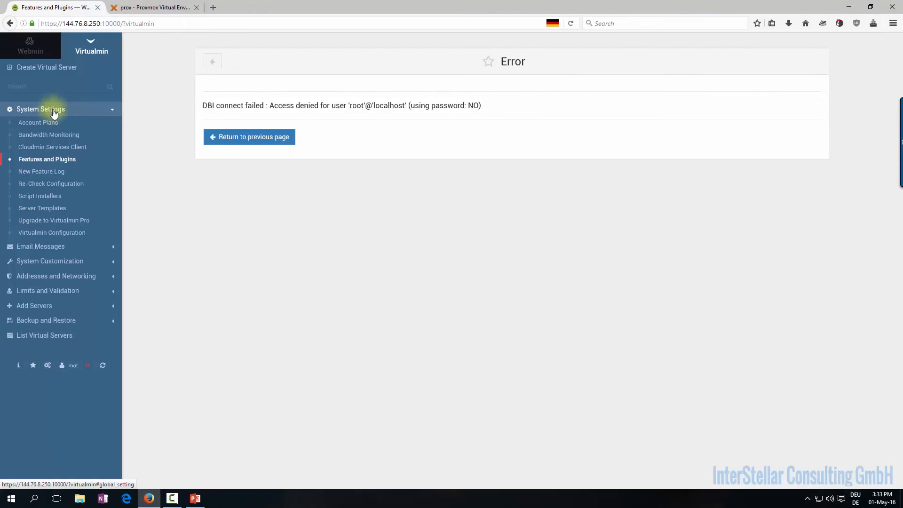
Re-run the configuration check from the dashboard and open the MySQL Database module
click(16, 366)
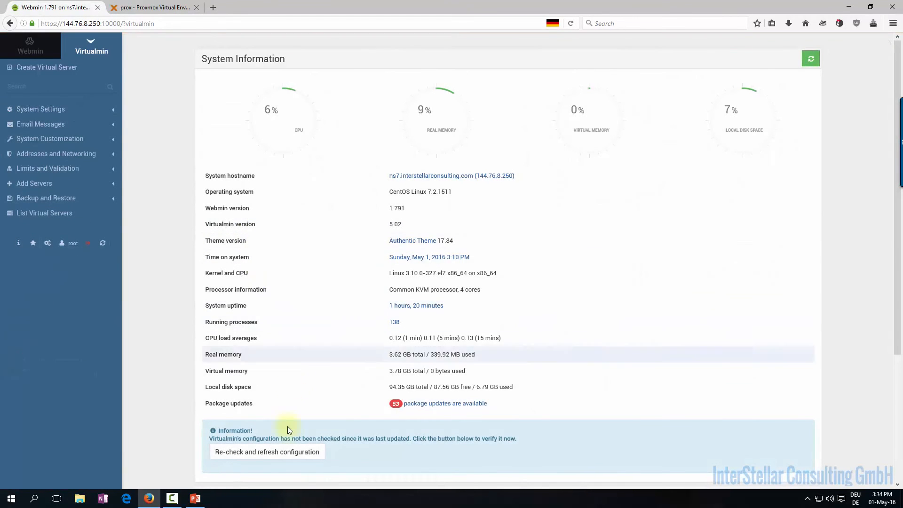
click(274, 454)
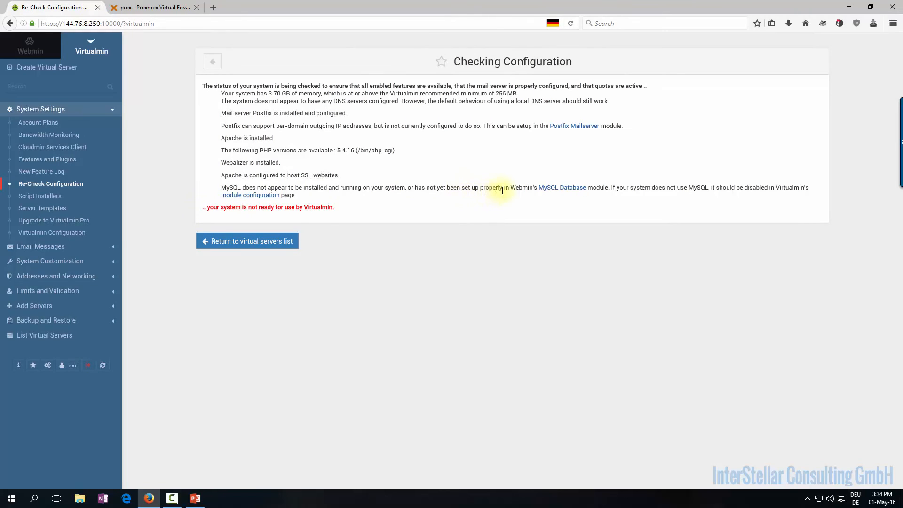
click(560, 188)
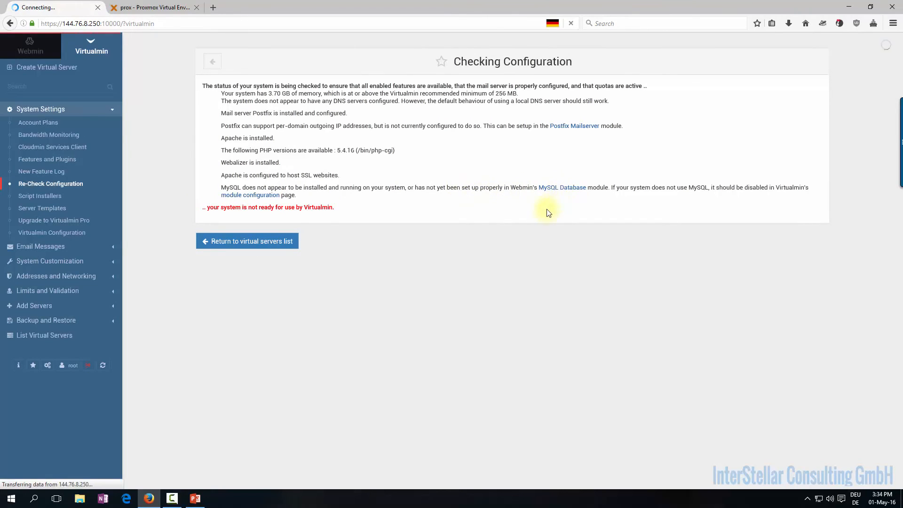
Log in to MySQL as root with the account password and save the credentials
click(359, 131)
text(root)
key(Escape)
key(Tab)
text(********)
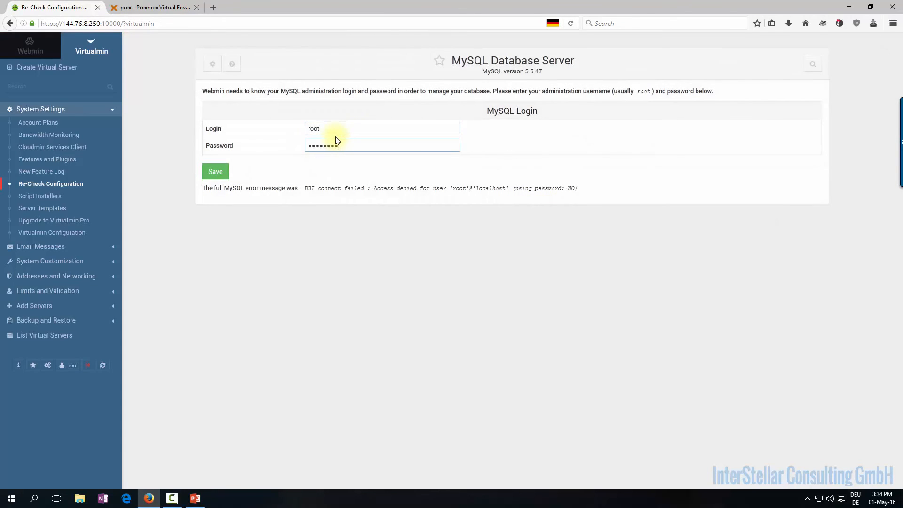
double_click(359, 145)
text(***)
drag(429, 188, 456, 188)
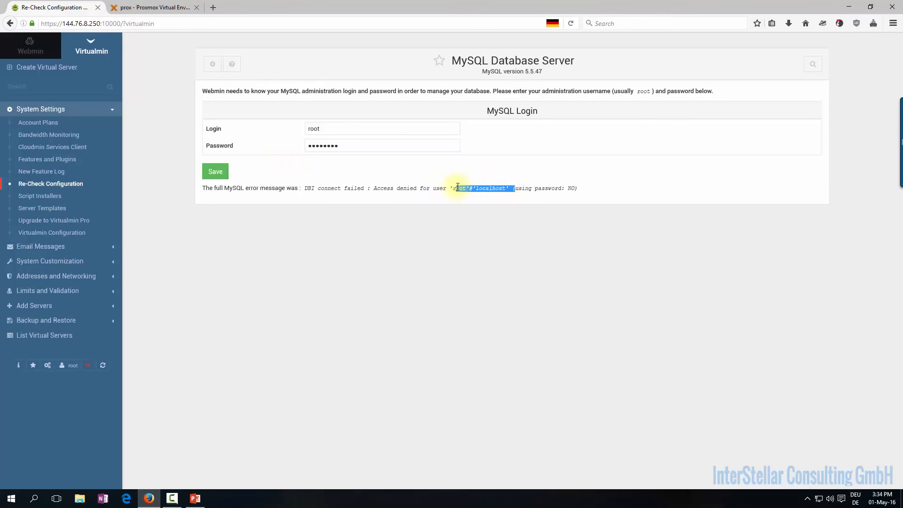
click(217, 172)
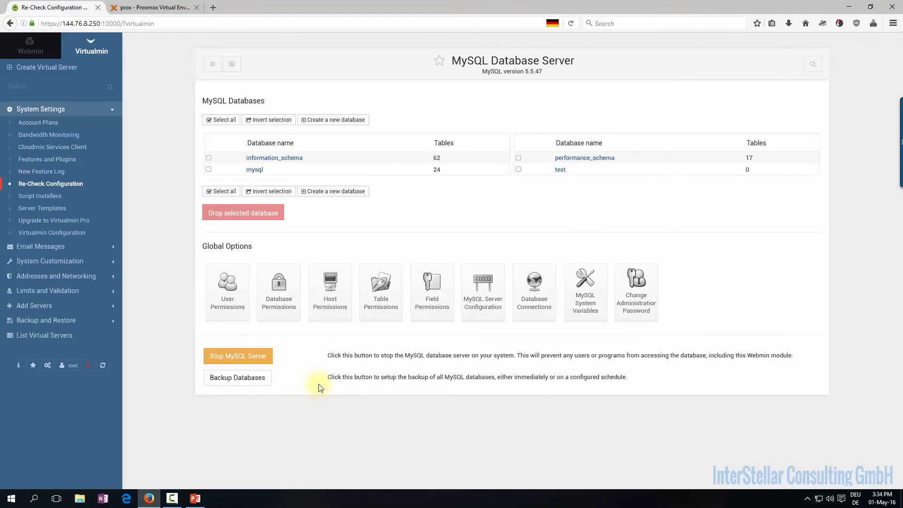
click(18, 365)
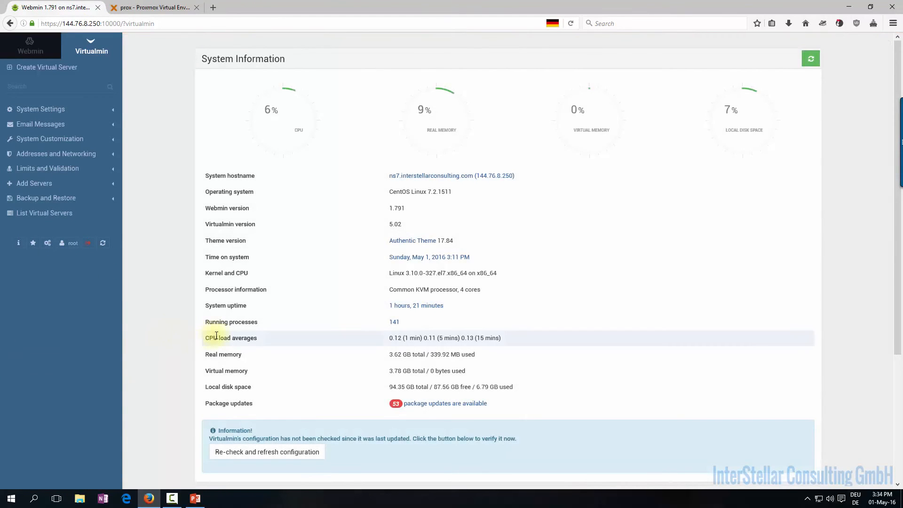
Re-check the configuration and pick the Large system (1G) MySQL size in the wizard
scroll(241, 335, down, 3)
click(262, 279)
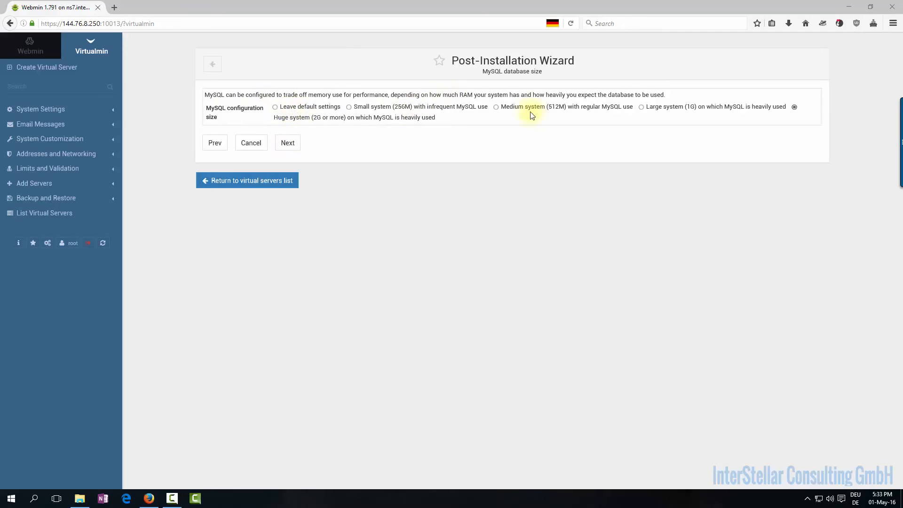
click(641, 107)
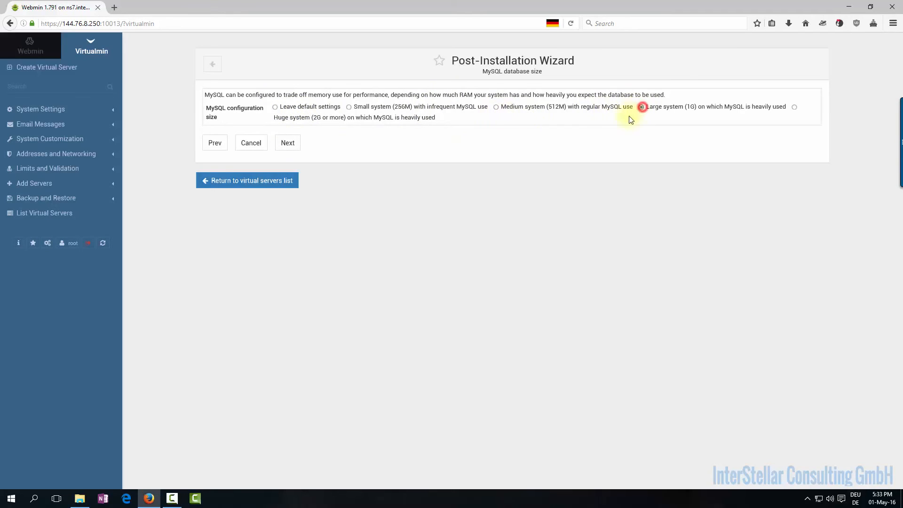
click(292, 149)
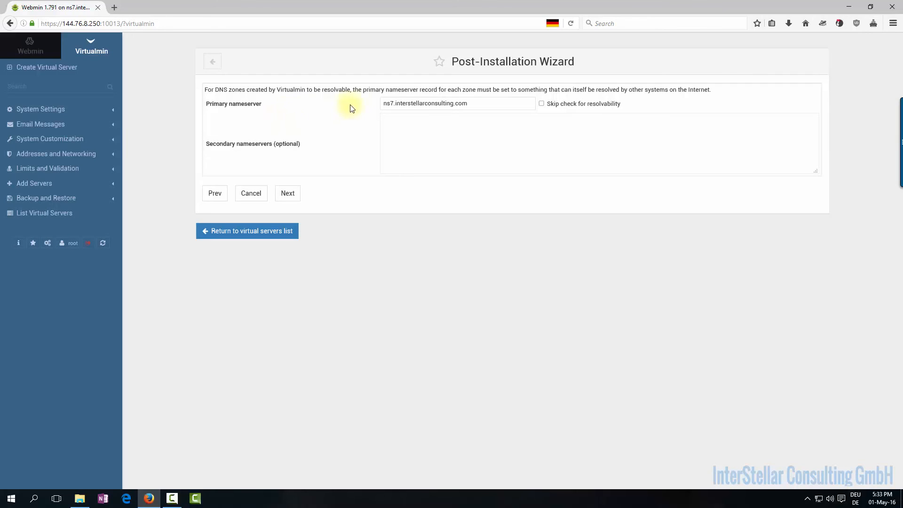
Copy the primary nameserver name ns7.interstellarconsulting.com, keeping the resolvability check on
double_click(388, 103)
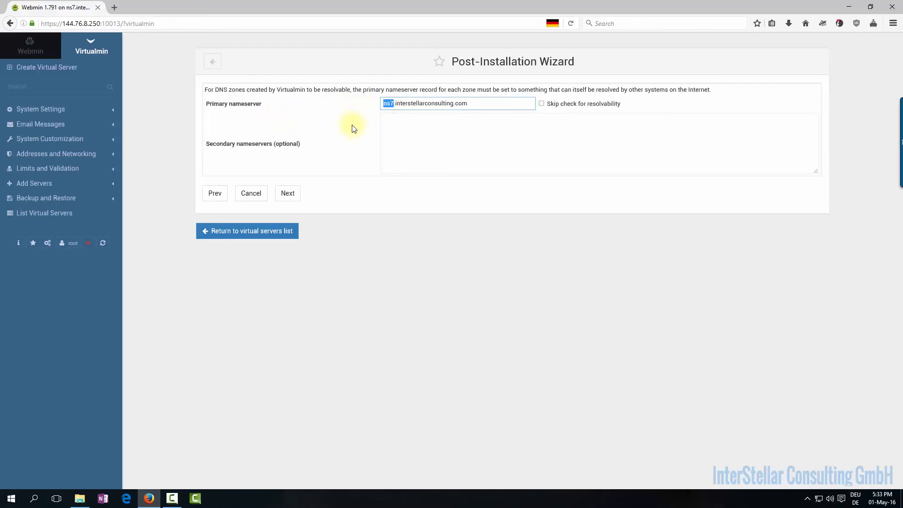
click(541, 104)
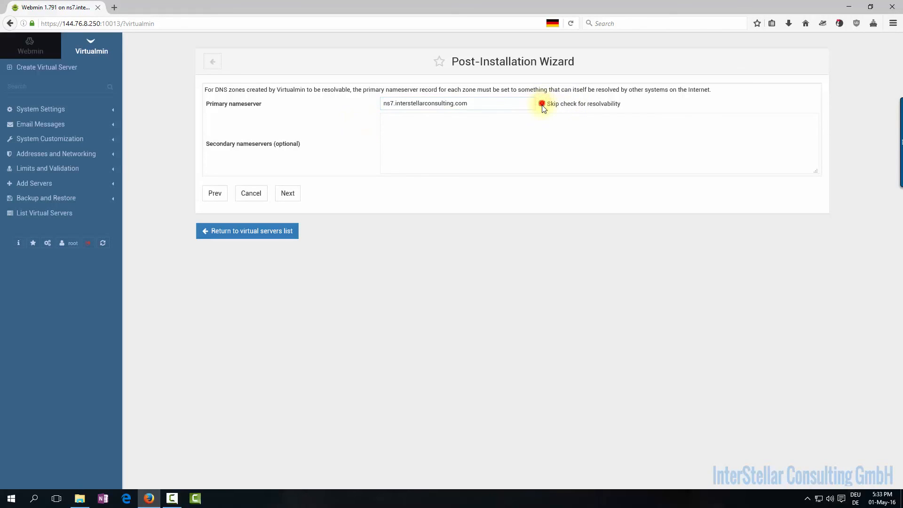
click(542, 104)
drag(467, 103, 336, 110)
key(ctrl+c)
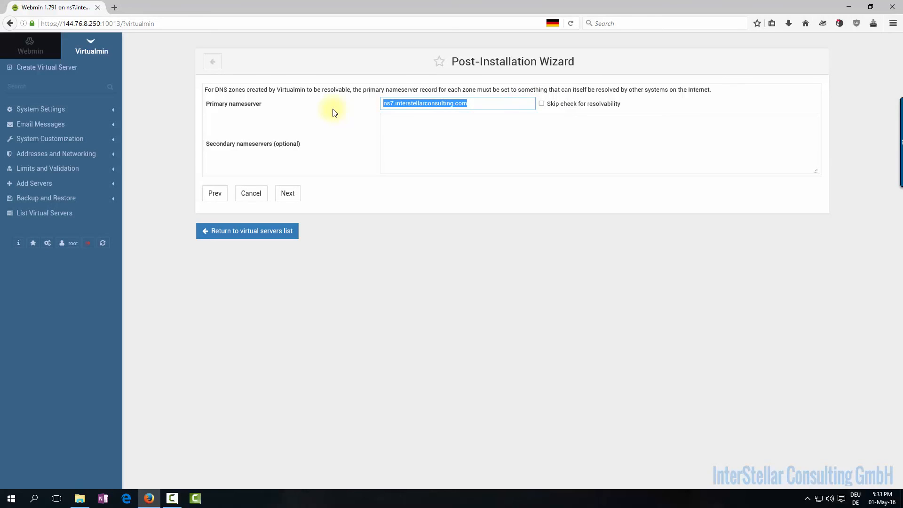
Ping ns7.interstellarconsulting.com from a Windows command prompt, then continue the wizard
key(super+r)
text(cmd)
key(Return)
text(ping)
key(ctrl+v)
key(Return)
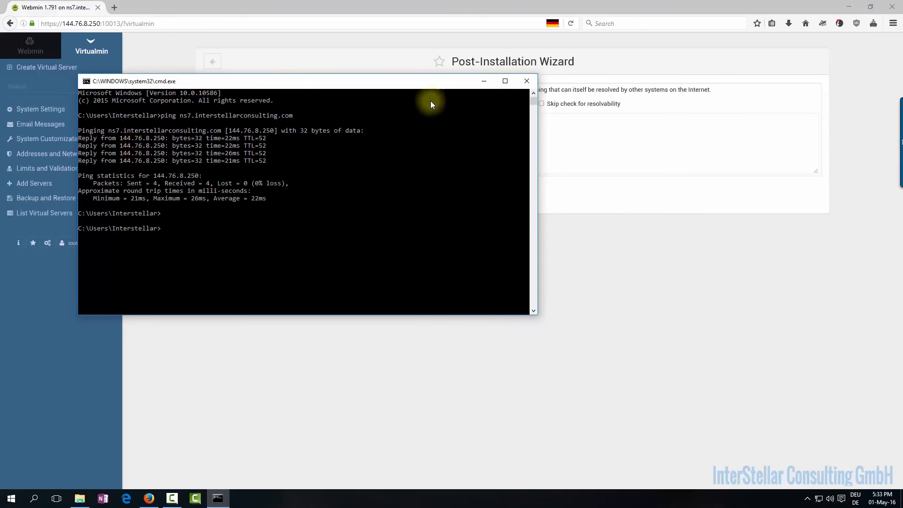
click(482, 82)
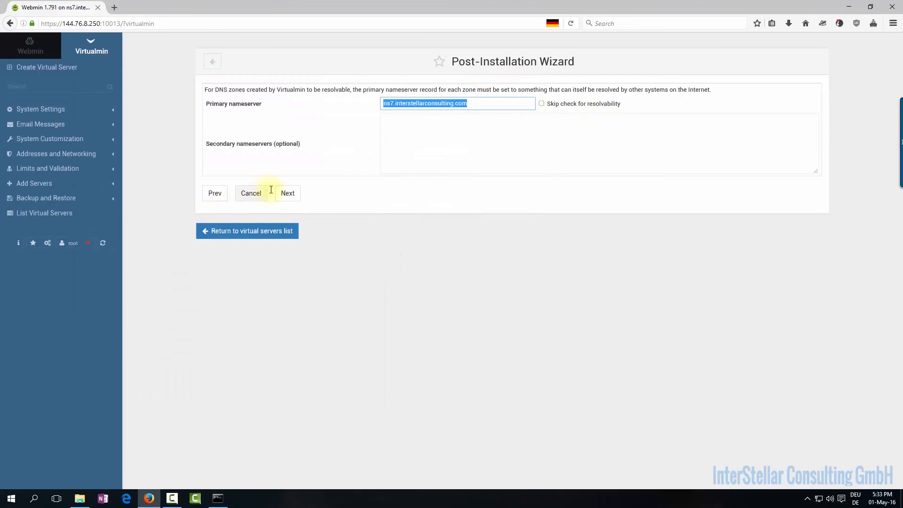
click(290, 193)
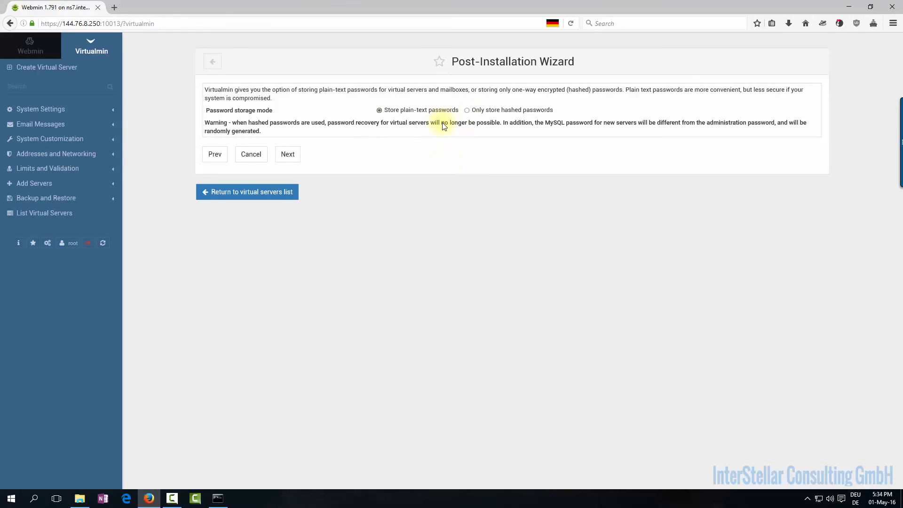
Choose hashed-only password storage, finish the wizard, and re-check the configuration
click(467, 111)
click(297, 157)
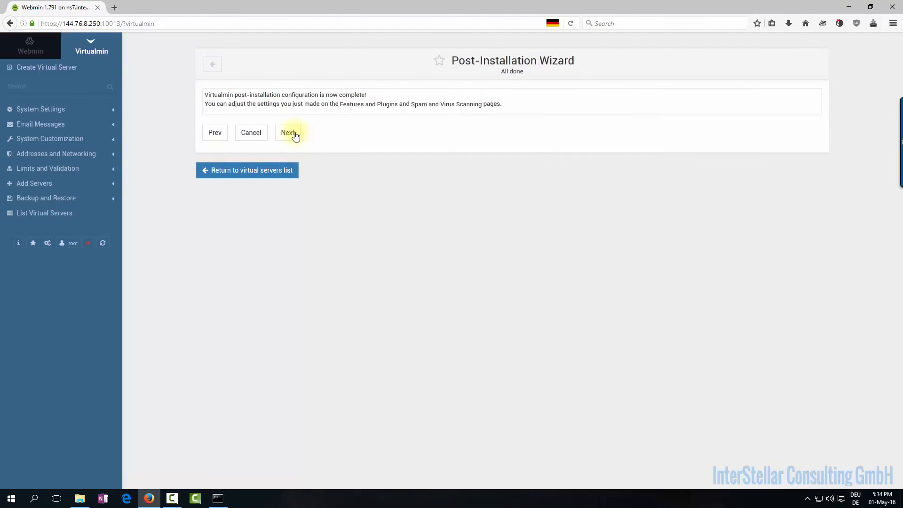
click(288, 133)
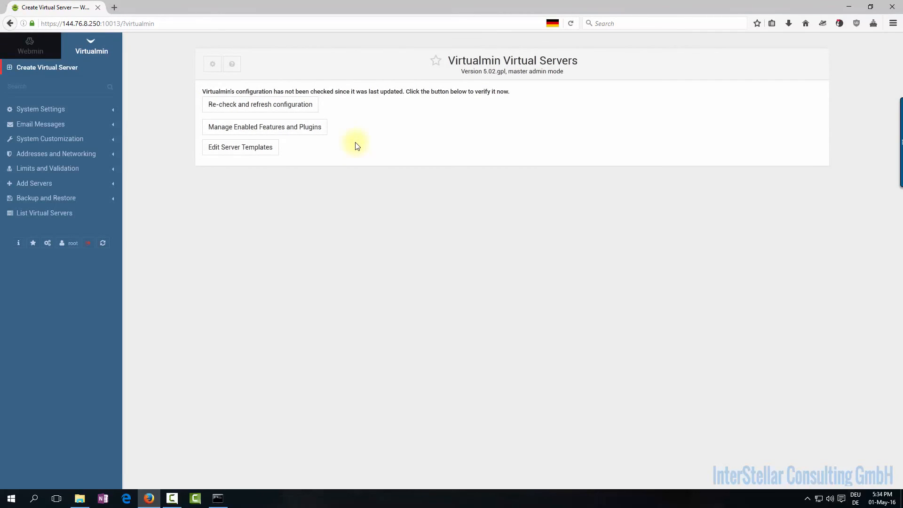
click(288, 104)
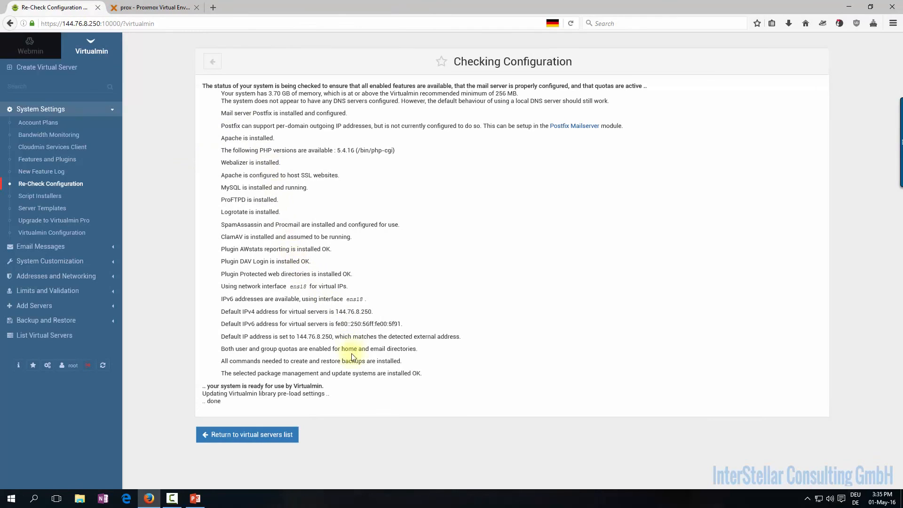
Highlight and clear the check report, return to System Information, then bring up the presentation
click(433, 376)
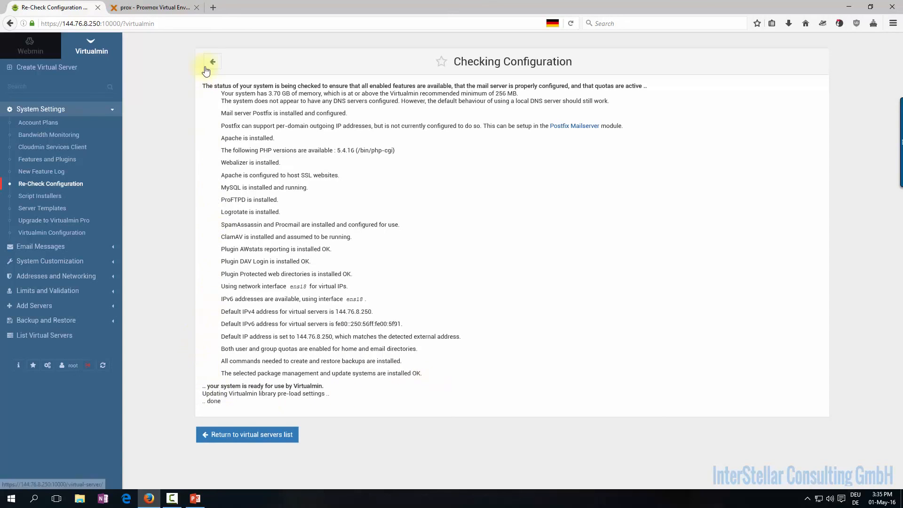
drag(199, 85, 383, 402)
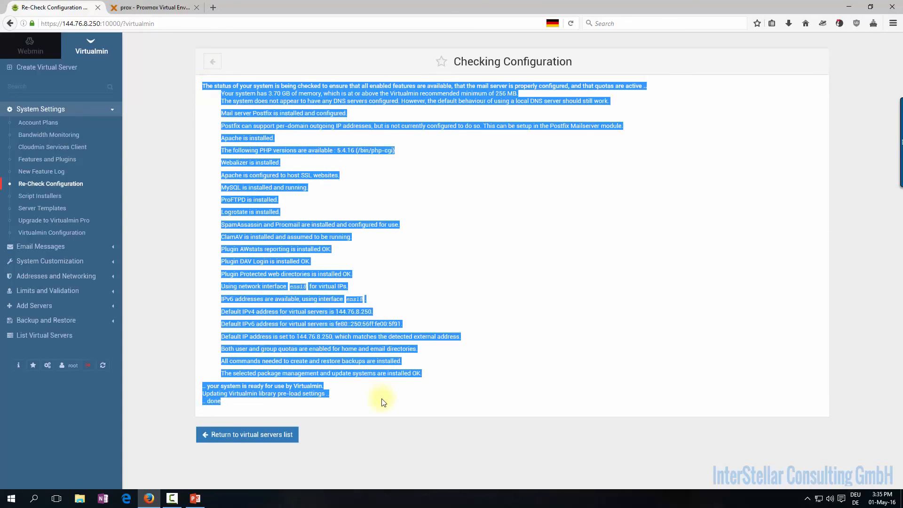
click(382, 399)
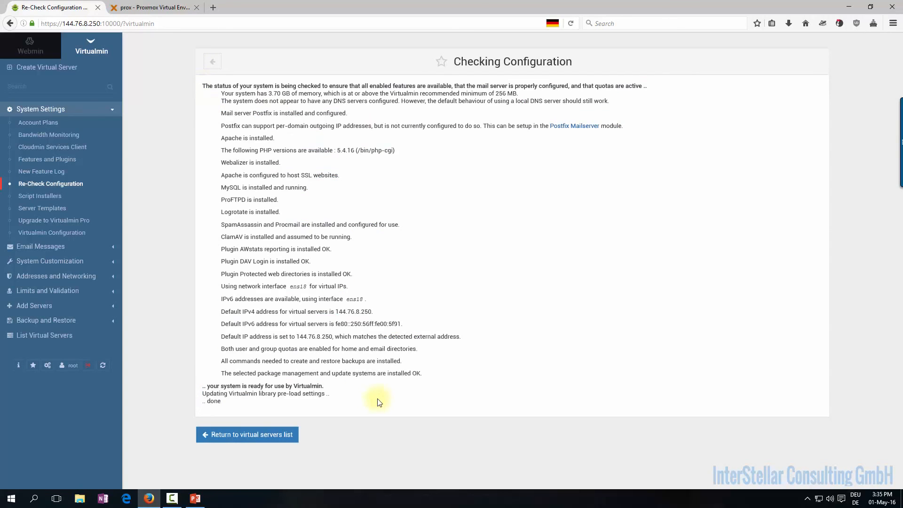
click(17, 367)
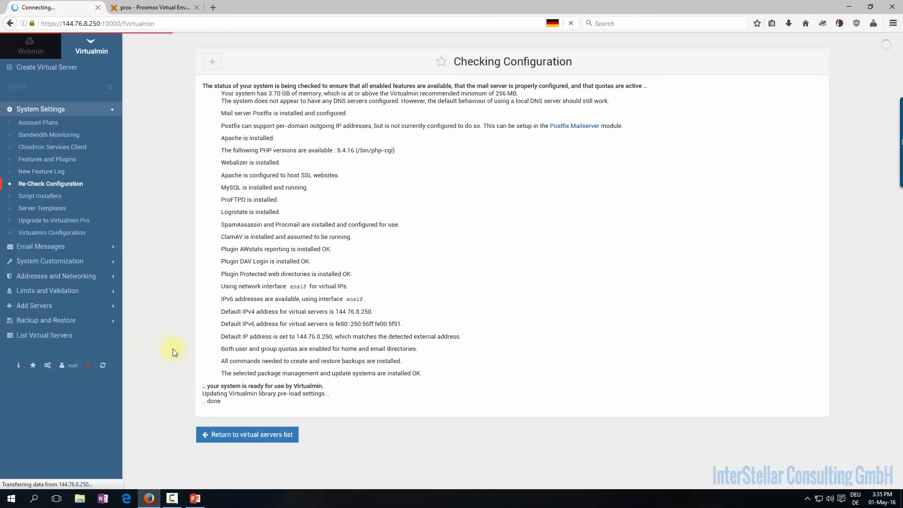
scroll(173, 348, down, 5)
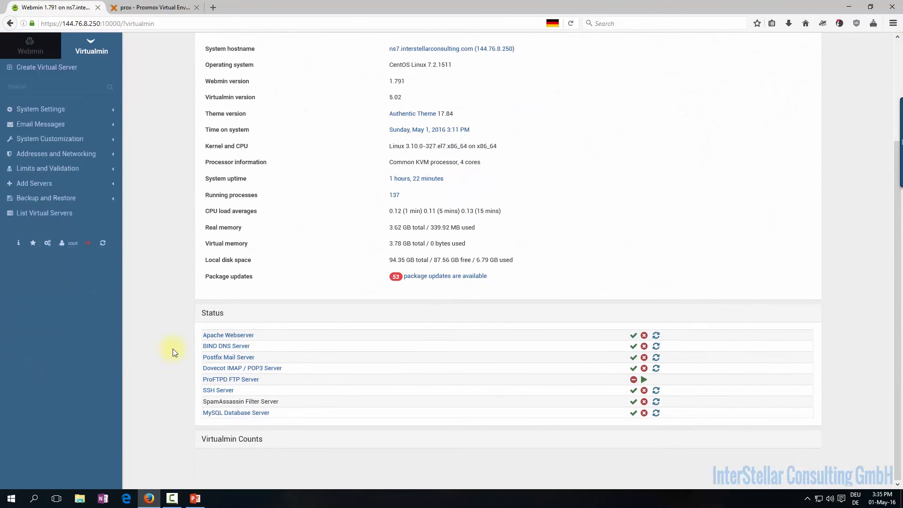
scroll(173, 349, up, 2)
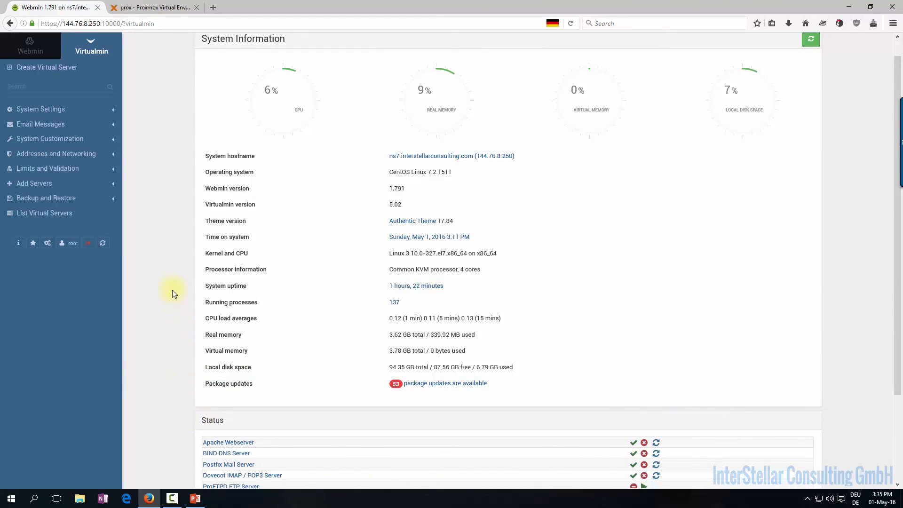
click(195, 501)
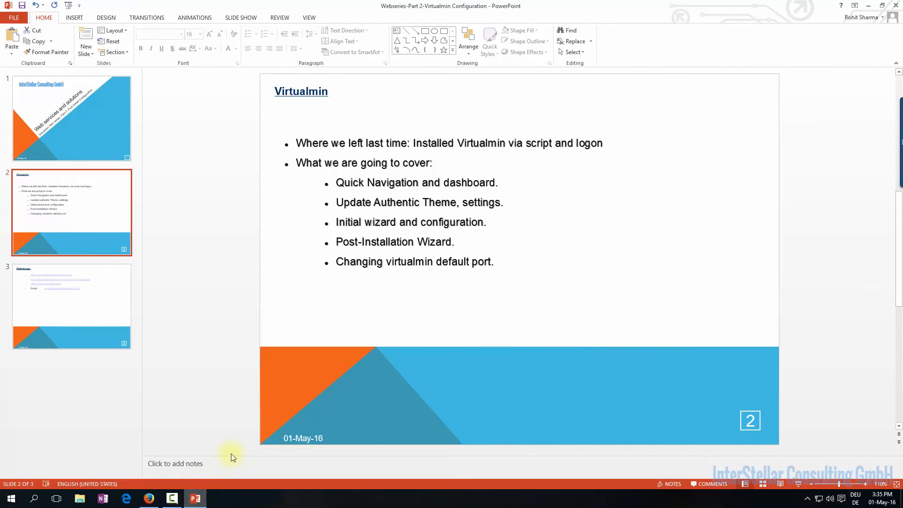
drag(508, 259, 347, 262)
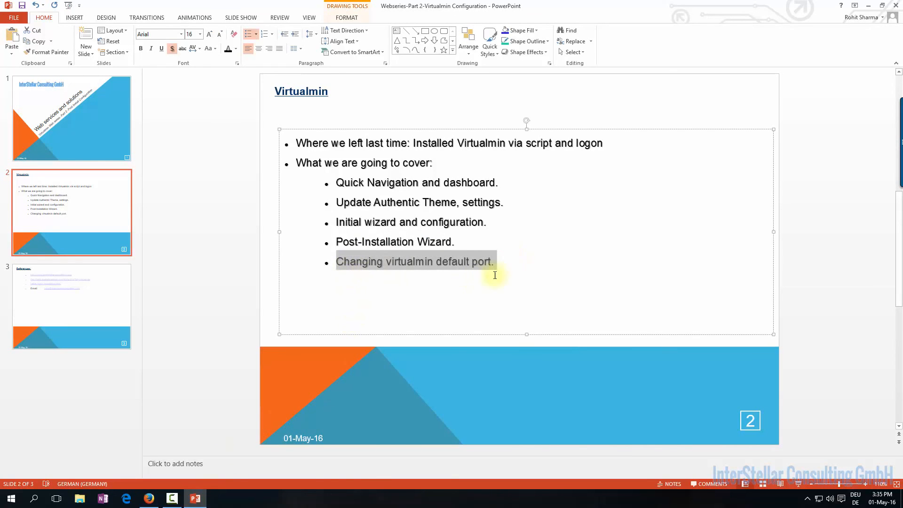
click(869, 6)
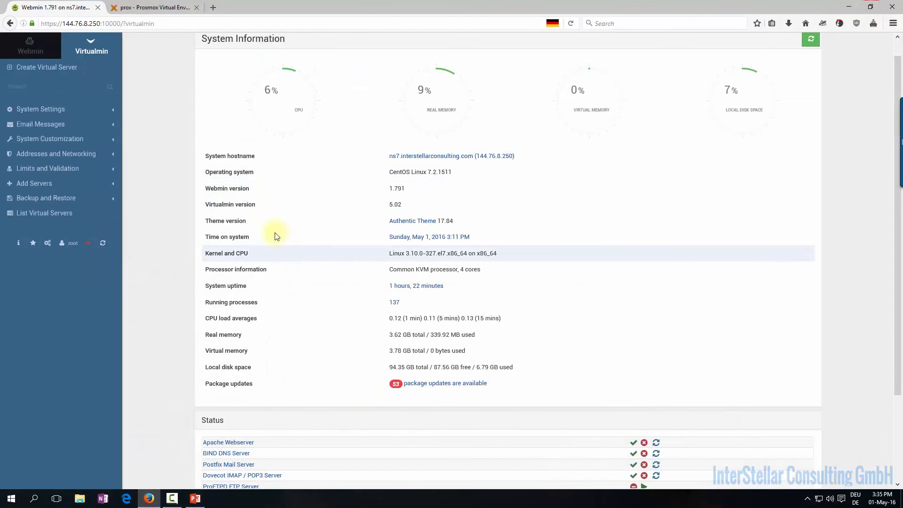
Go to Webmin Configuration's Ports and Addresses page
click(17, 46)
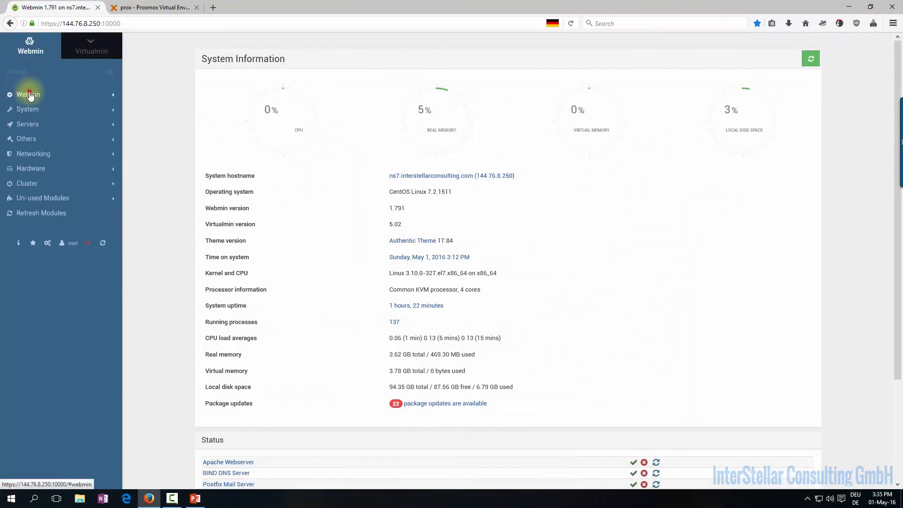
click(23, 94)
click(51, 133)
click(44, 156)
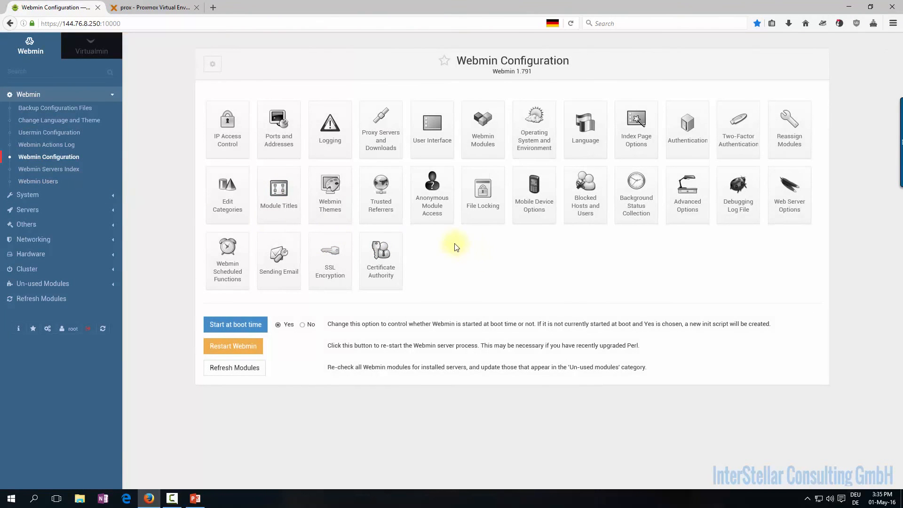
click(279, 125)
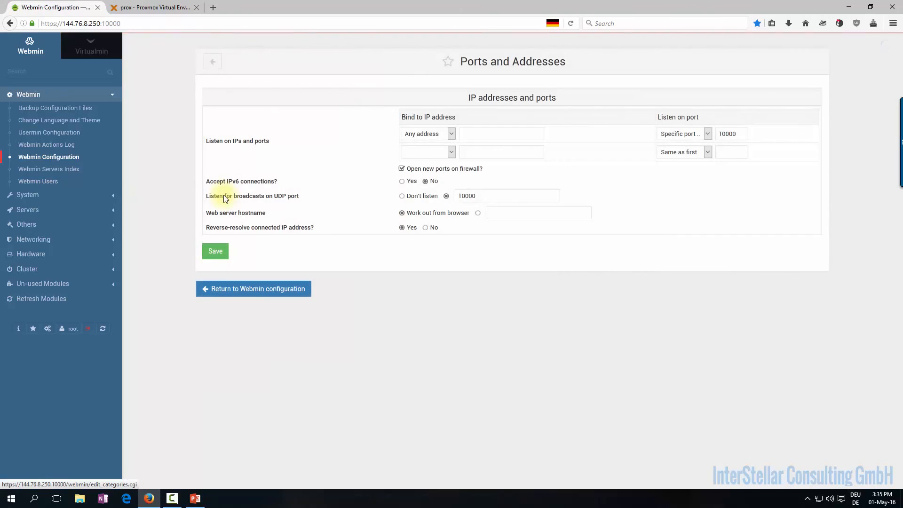
Change the listening and UDP broadcast ports from 10000 to 10013 and save
click(745, 134)
key(BackSpace)
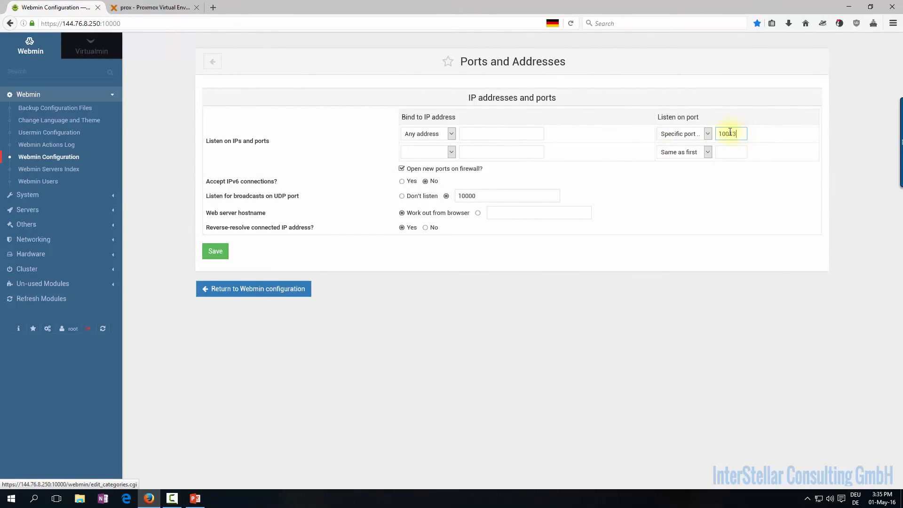
click(549, 200)
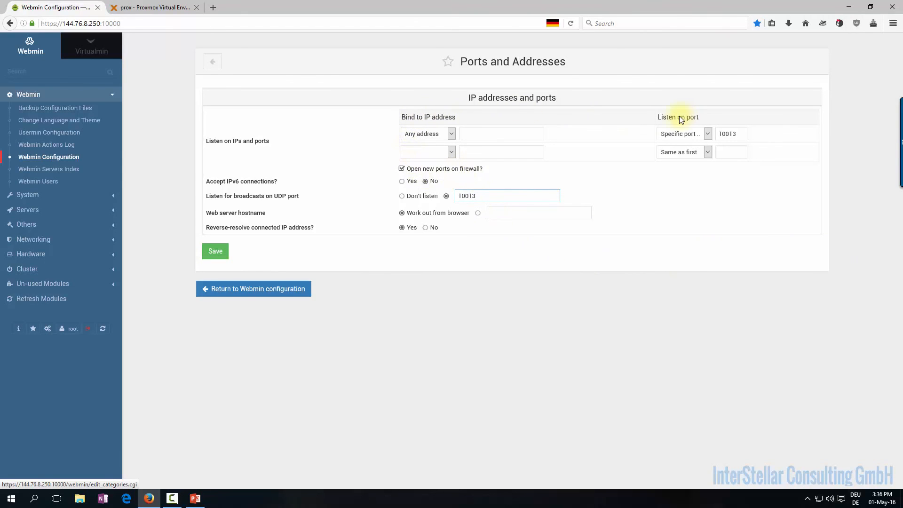
click(452, 134)
click(452, 134)
click(708, 134)
click(709, 134)
click(213, 253)
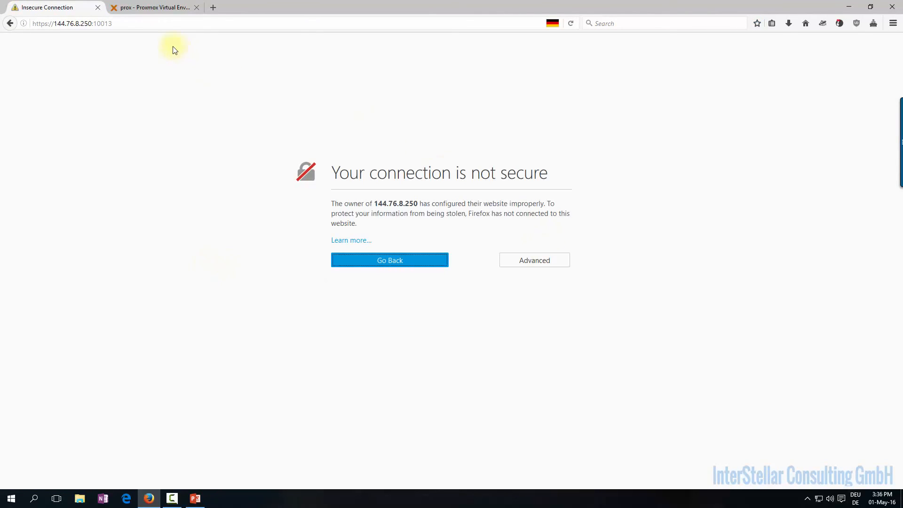
Add a permanent certificate exception for 144.76.8.250:10013 so the Webmin dashboard loads
click(152, 26)
click(516, 261)
click(372, 349)
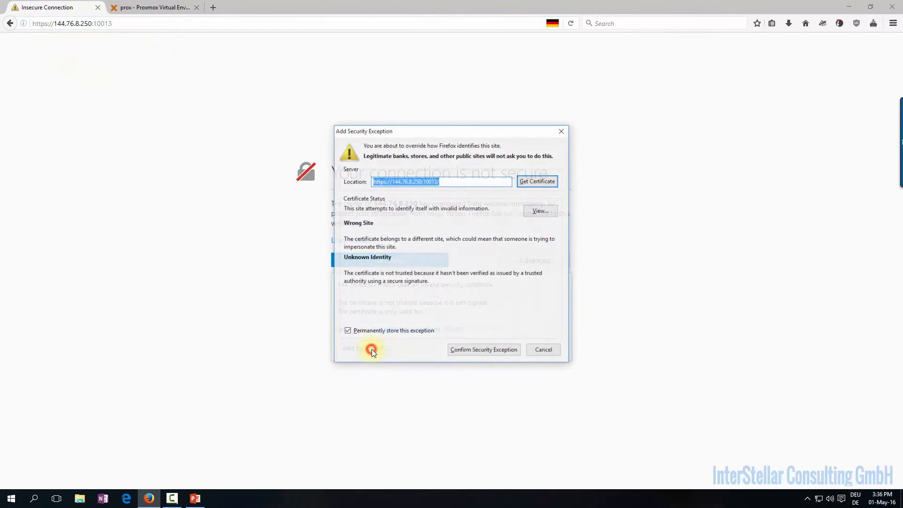
click(484, 350)
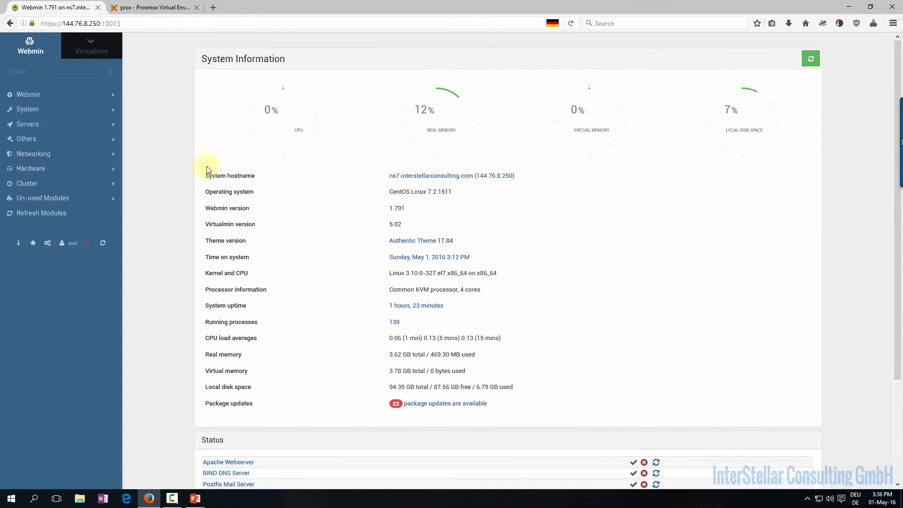
scroll(238, 329, down, 3)
scroll(238, 296, up, 2)
scroll(237, 291, up, 2)
Back in PowerPoint, leave the agenda bullets unchanged and move to slide 3 'References'
click(195, 499)
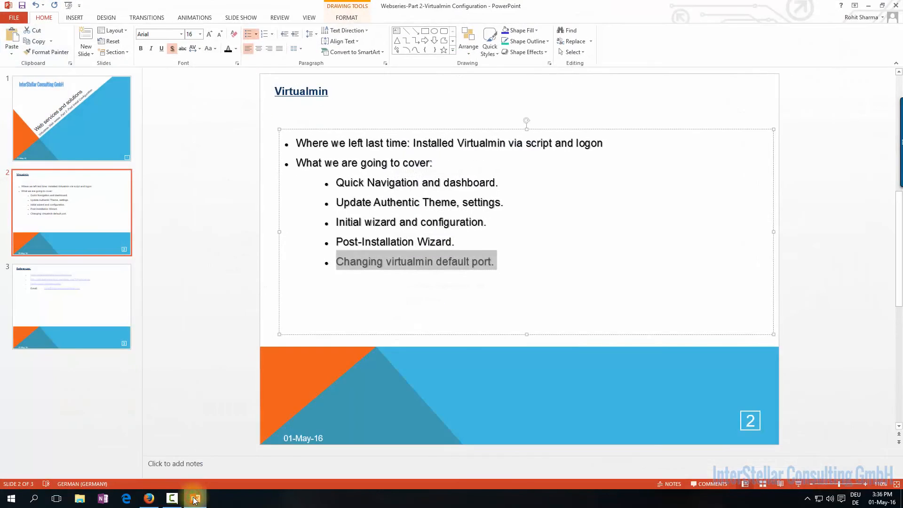
click(519, 273)
key(Return)
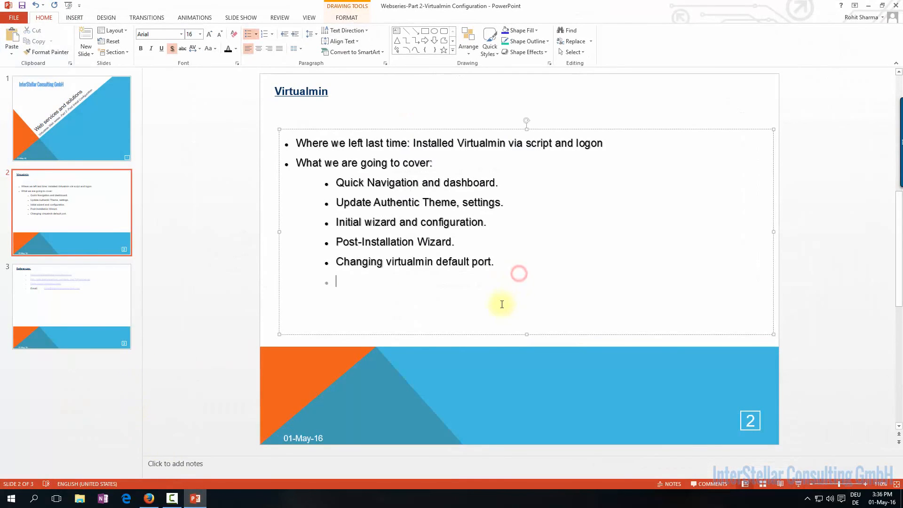
key(BackSpace)
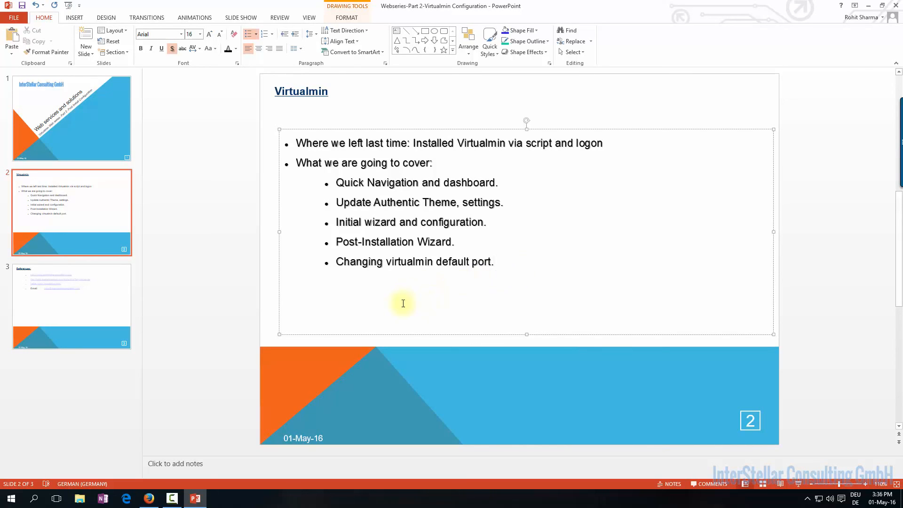
click(100, 320)
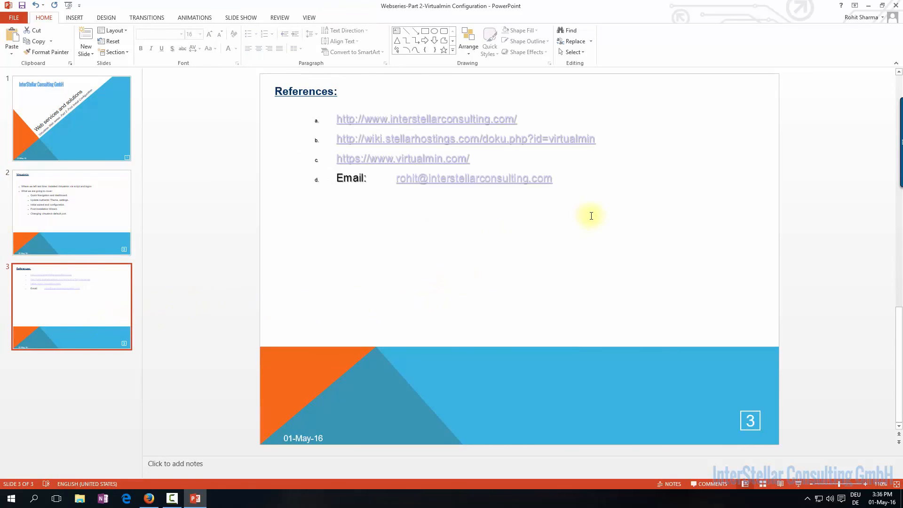